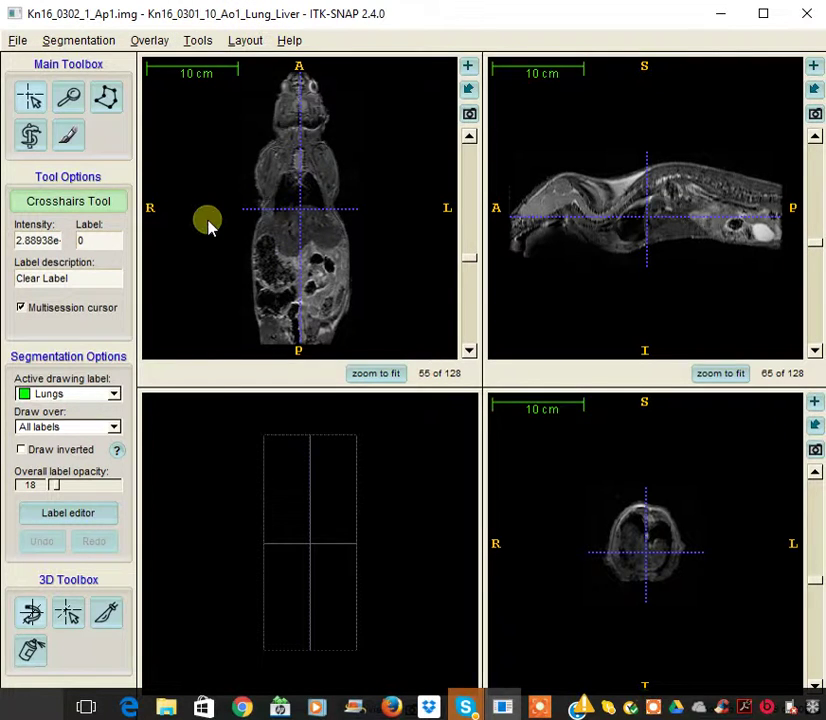
Pull the region box's left, right, top and bottom edges tight around the chest in the coronal view.
left_click(33, 140)
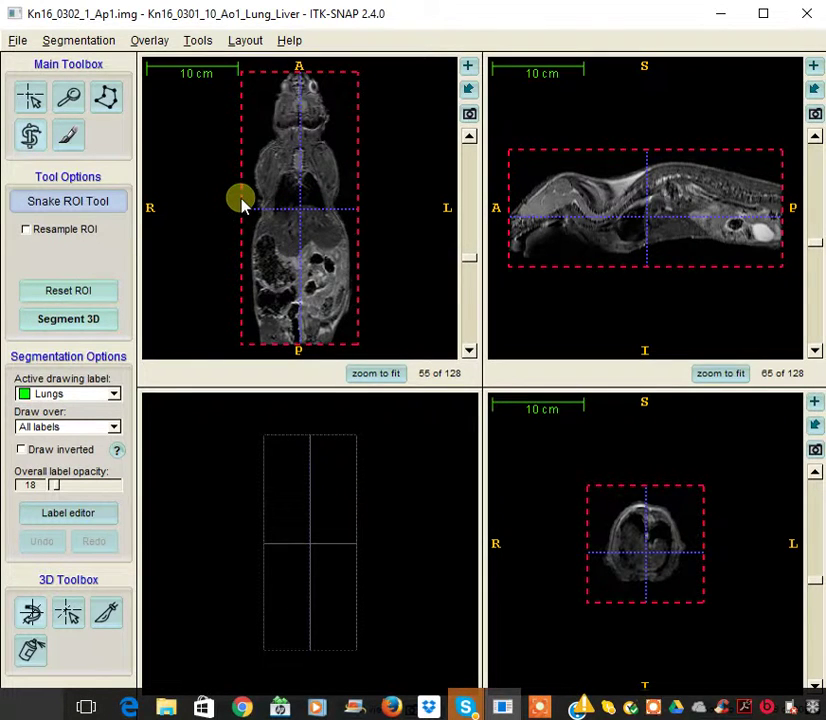
left_click_drag(242, 201, 264, 201)
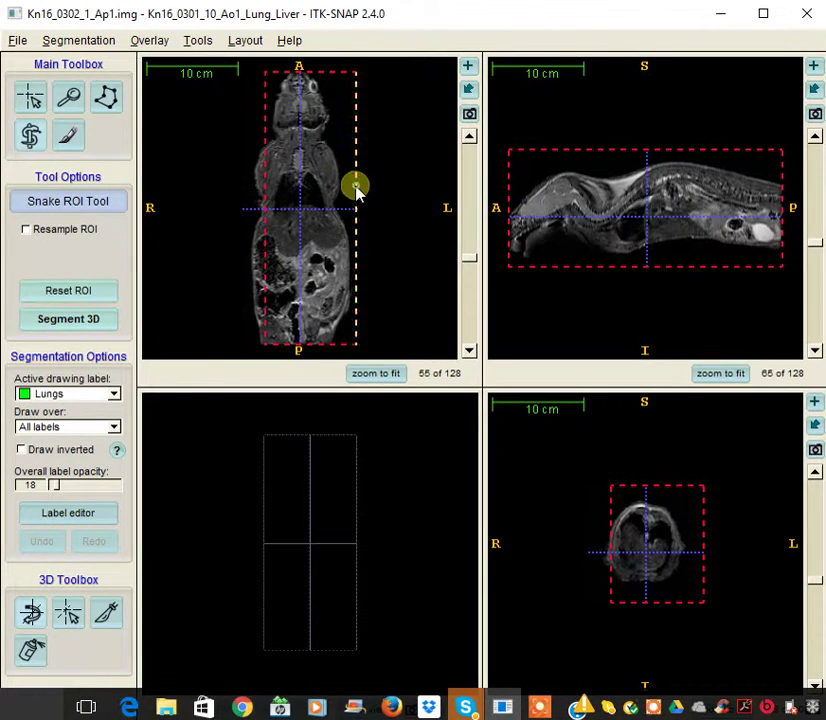
left_click_drag(356, 190, 332, 184)
left_click_drag(327, 77, 324, 160)
left_click_drag(324, 353, 324, 229)
Trim the box's top, posterior, anterior and bottom edges around the thorax in the side view.
left_click_drag(640, 150, 649, 218)
scroll(649, 218, "up", 14)
scroll(649, 218, "up", 4)
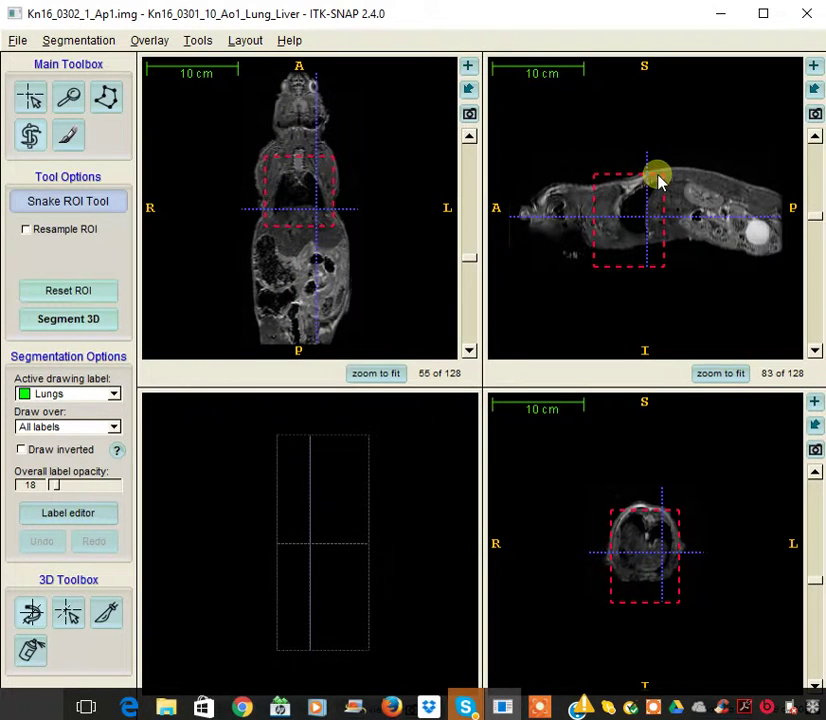
left_click_drag(663, 192, 667, 185)
left_click_drag(594, 218, 609, 209)
left_click_drag(649, 292, 642, 245)
scroll(672, 542, "up", 2)
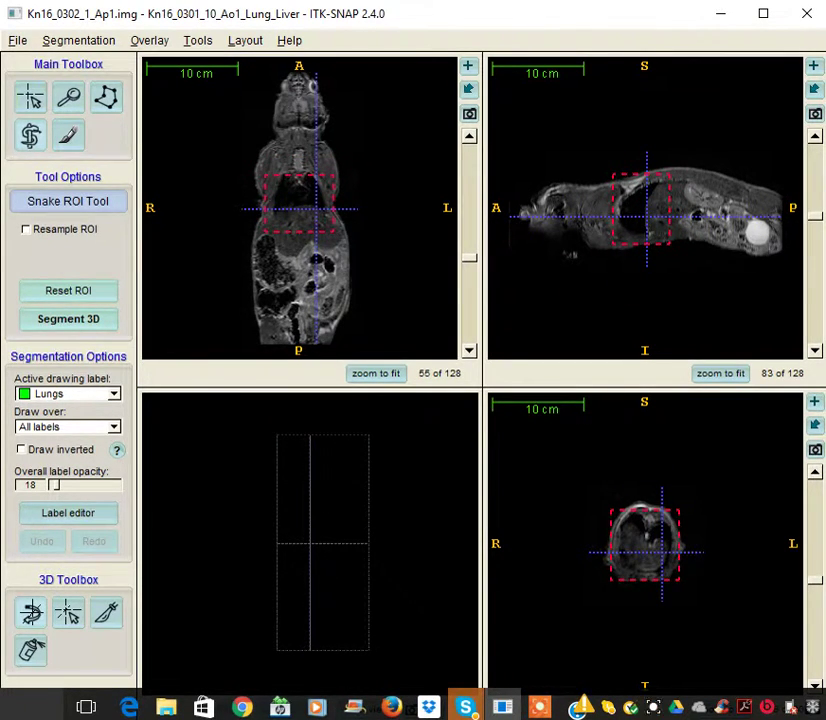
Zoom all views in on the chest, then shift the box and extend its bottom edge over the lung bases.
left_click(31, 97)
right_click_drag(282, 225, 285, 187)
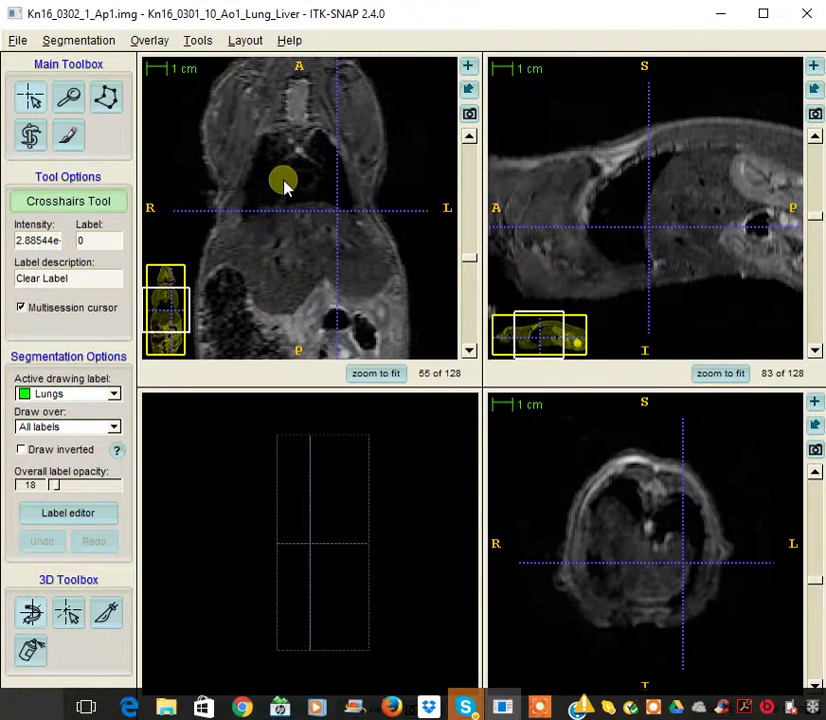
left_click(35, 140)
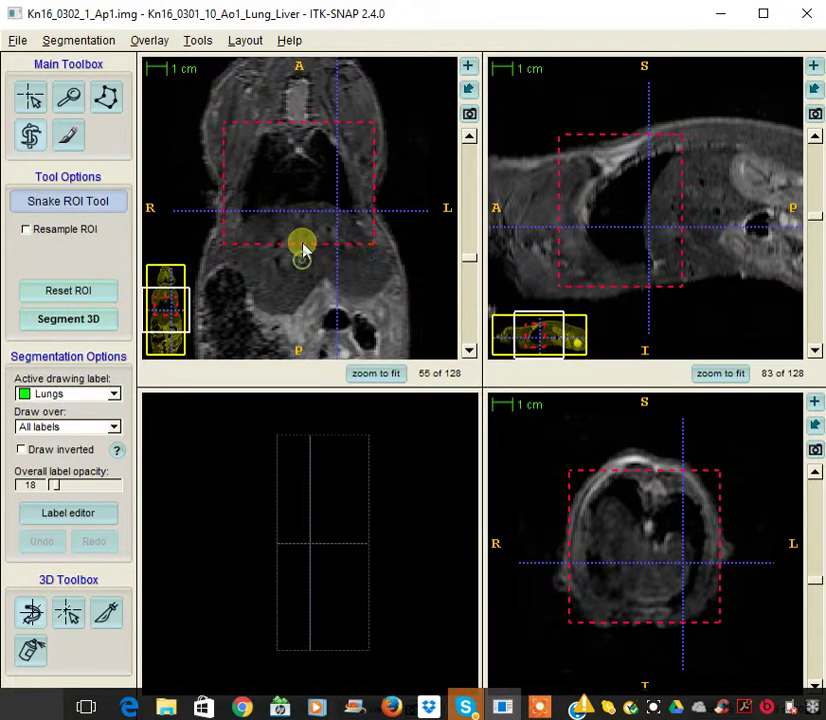
scroll(304, 254, "up", 5)
left_click_drag(304, 254, 307, 232)
scroll(307, 232, "up", 10)
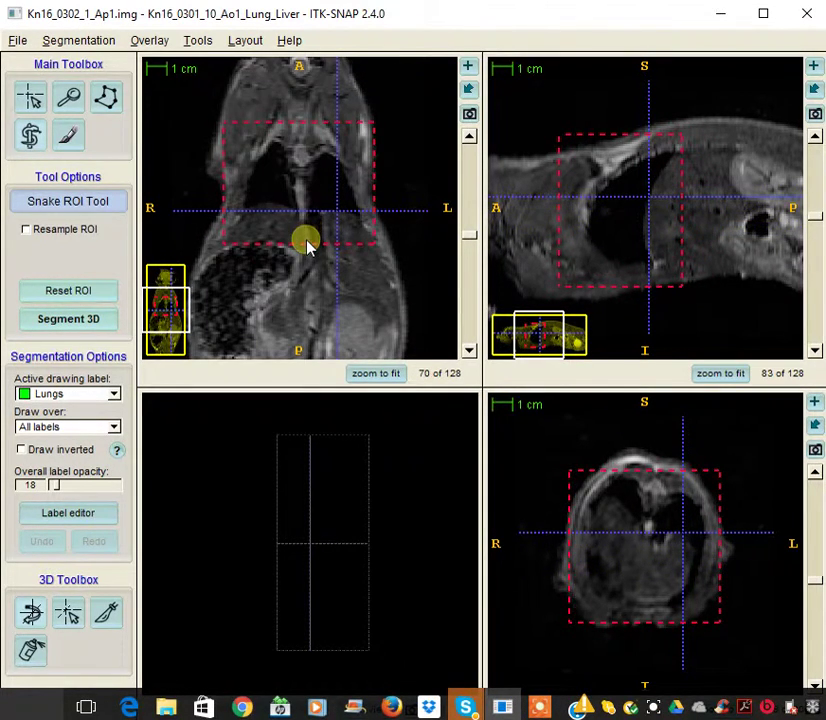
scroll(307, 237, "up", 16)
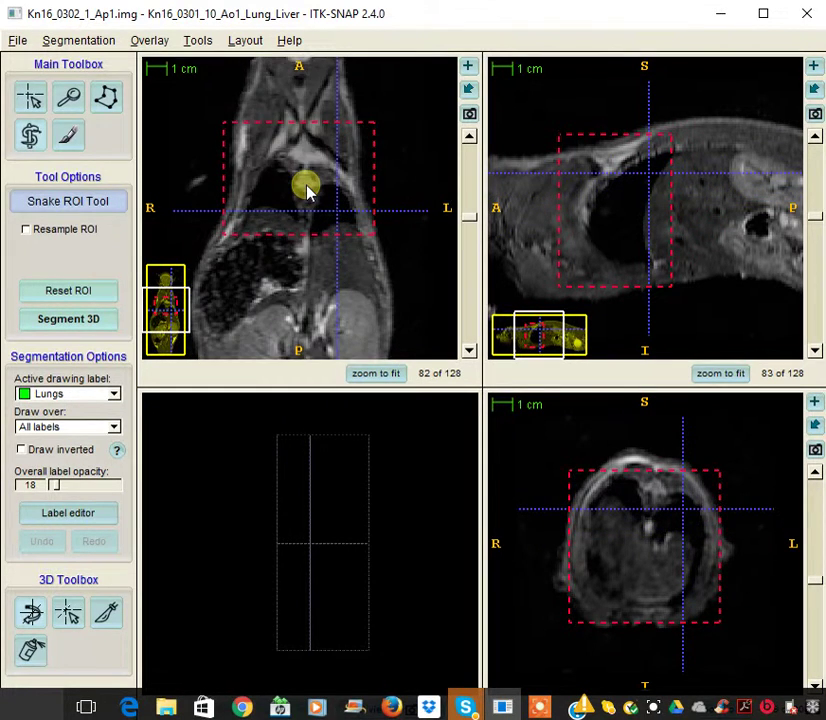
left_click_drag(316, 243, 316, 261)
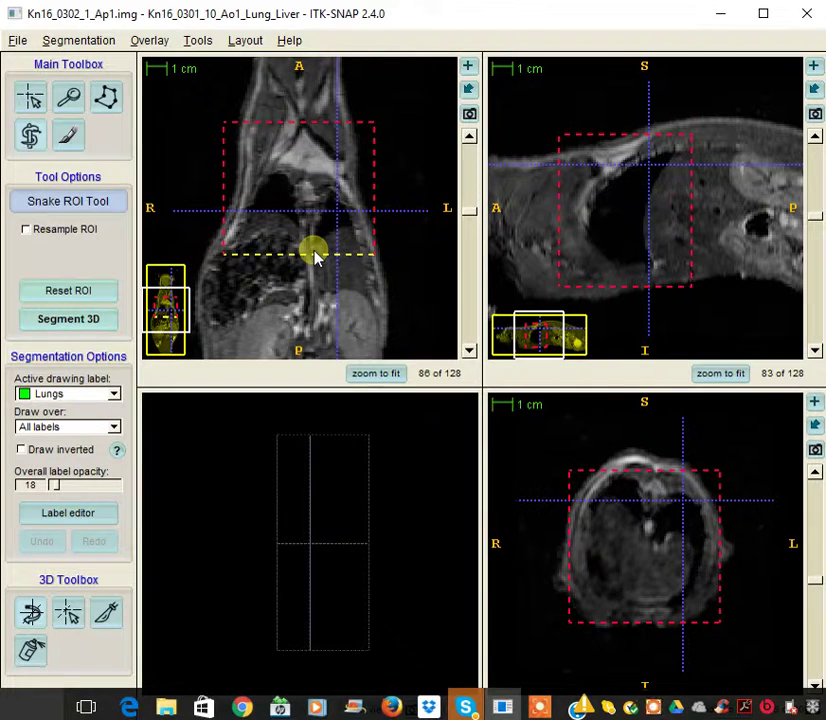
Page back and forth through the slices to confirm the box covers the whole lungs.
scroll(313, 192, "up", 3)
scroll(313, 192, "down", 2)
scroll(660, 184, "up", 1)
scroll(660, 186, "down", 7)
scroll(690, 166, "down", 1)
scroll(660, 232, "down", 7)
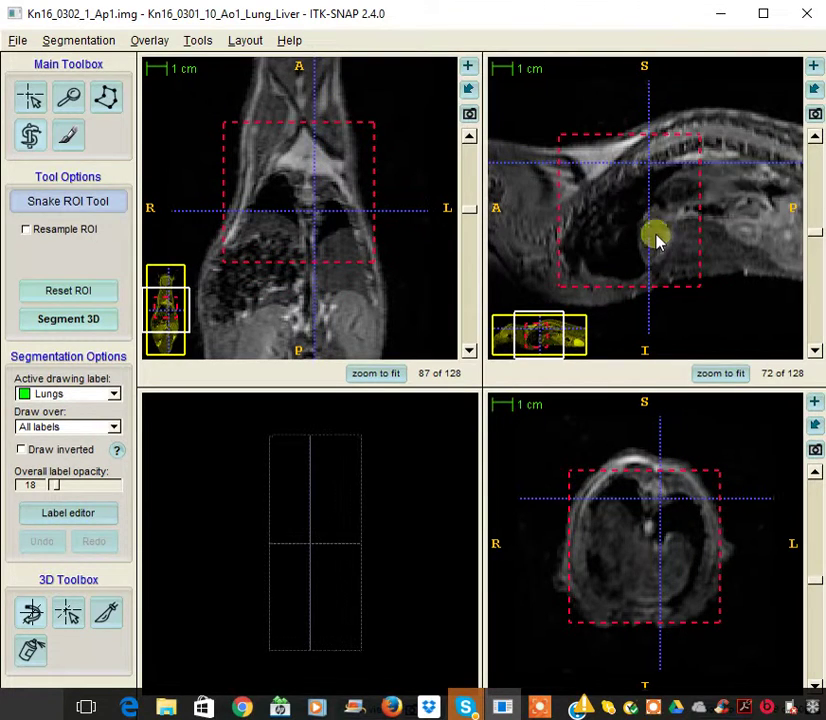
scroll(590, 262, "up", 5)
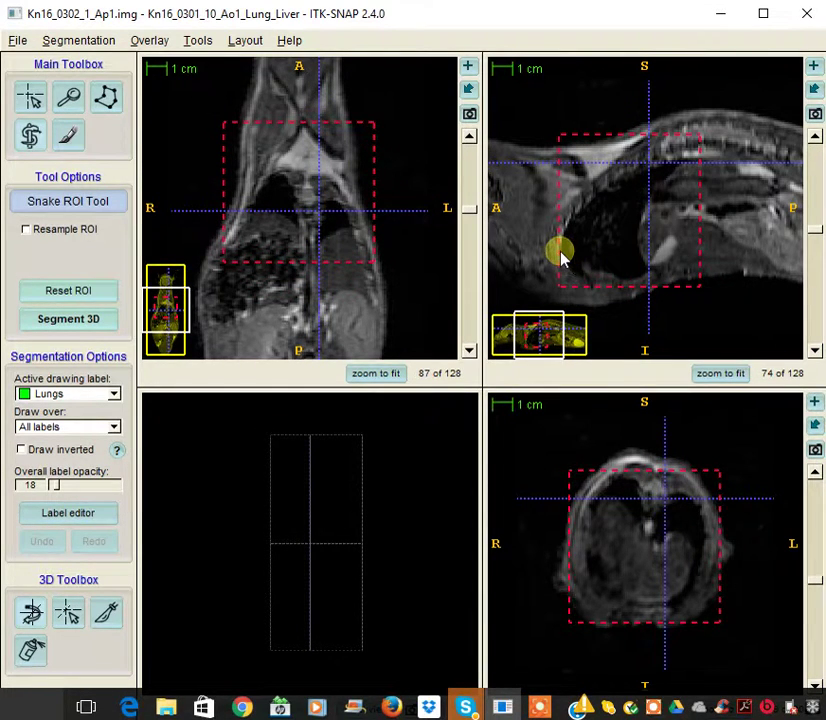
scroll(612, 268, "down", 5)
scroll(612, 270, "up", 9)
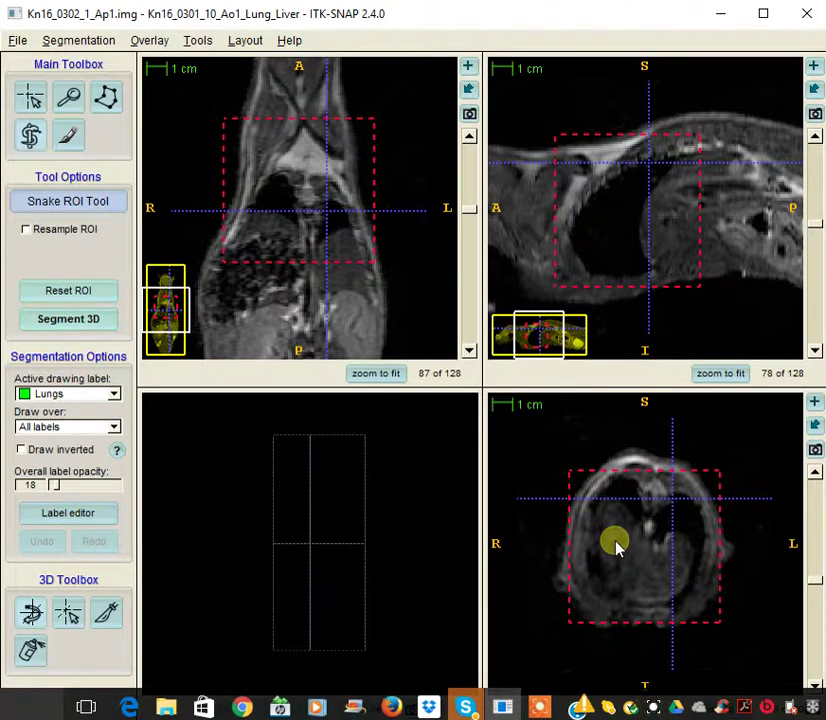
scroll(616, 547, "down", 5)
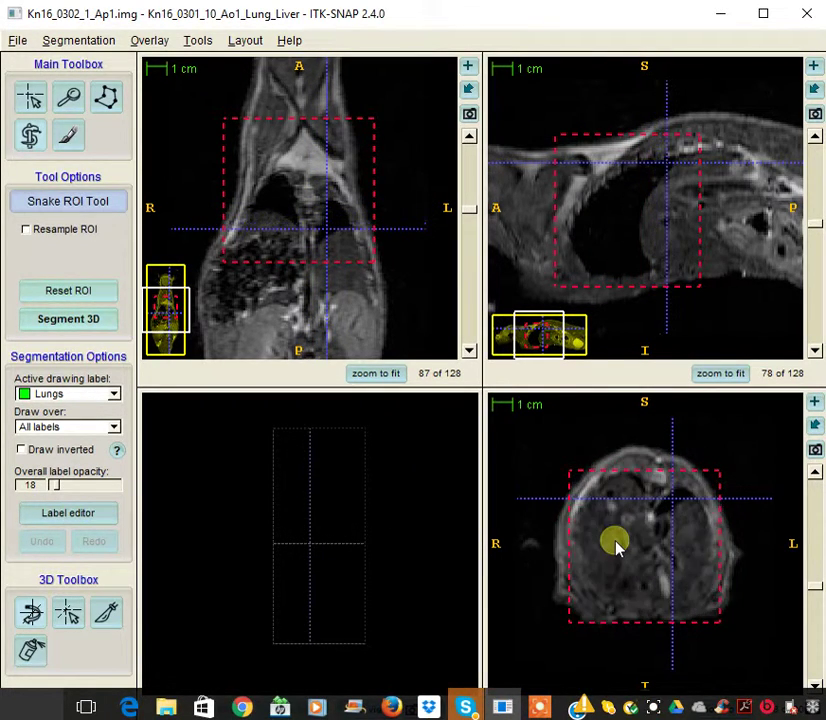
scroll(616, 547, "down", 3)
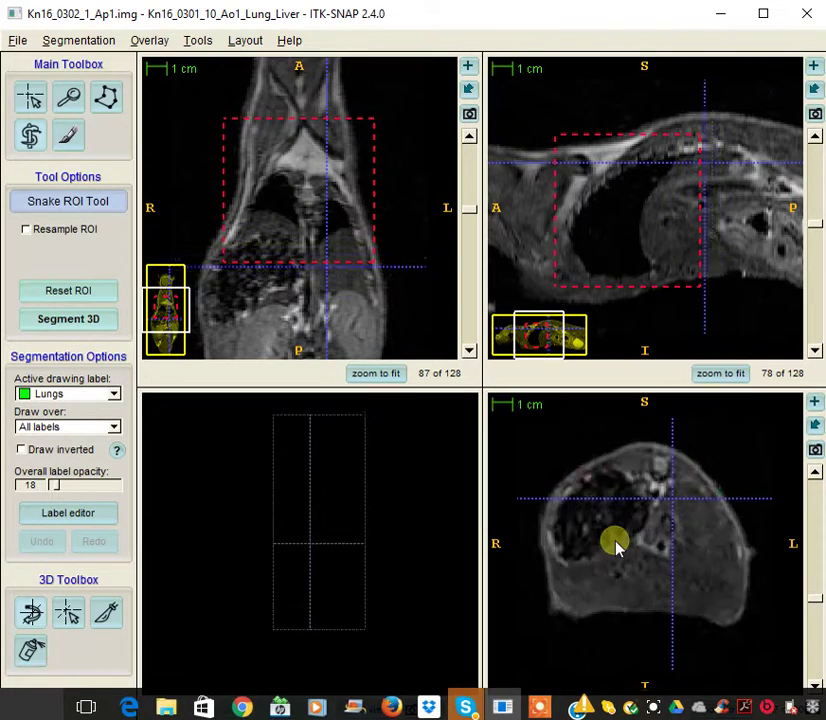
scroll(616, 547, "up", 5)
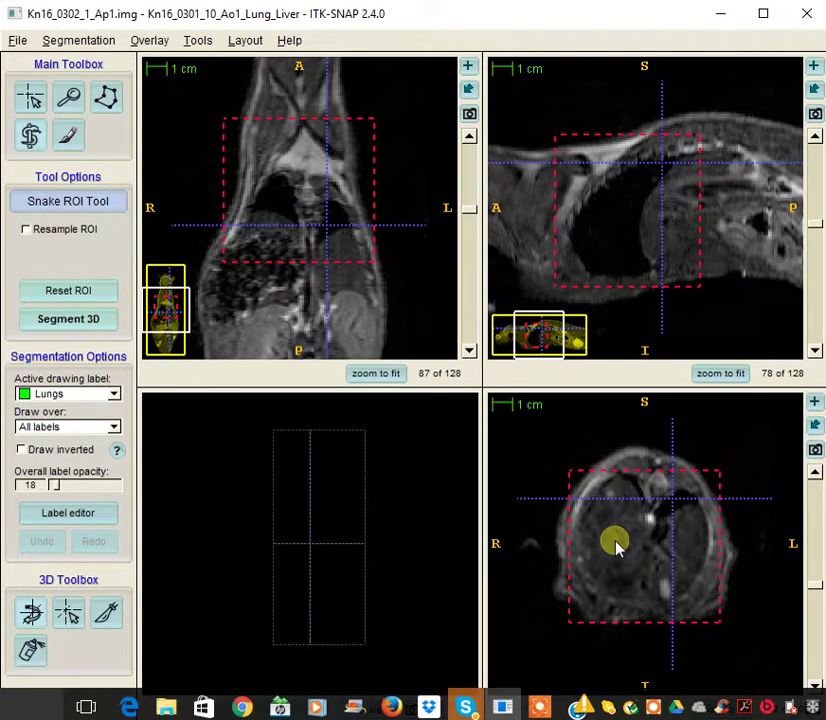
scroll(632, 226, "down", 13)
scroll(632, 227, "up", 12)
scroll(632, 227, "up", 3)
scroll(632, 227, "down", 1)
scroll(632, 227, "up", 4)
scroll(632, 227, "down", 9)
scroll(633, 229, "down", 14)
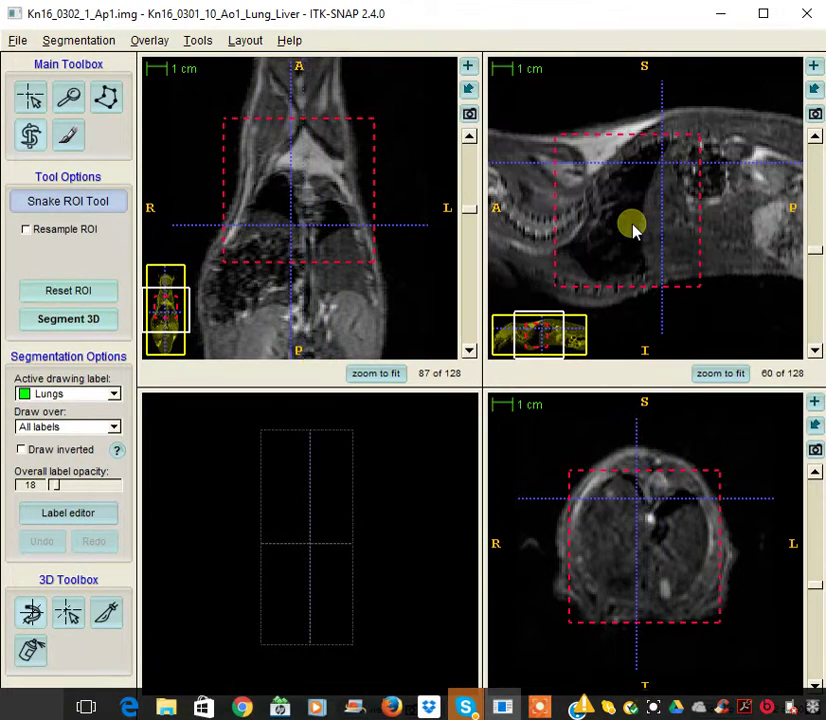
scroll(620, 268, "down", 4)
scroll(300, 237, "down", 8)
scroll(300, 237, "down", 17)
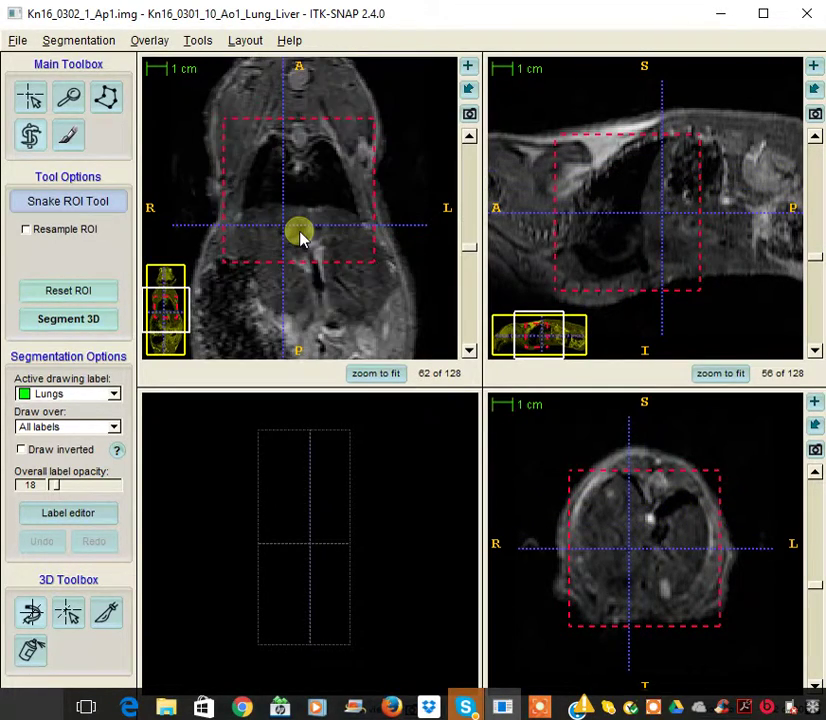
scroll(300, 237, "up", 5)
scroll(300, 237, "down", 11)
scroll(300, 240, "up", 20)
scroll(300, 240, "down", 15)
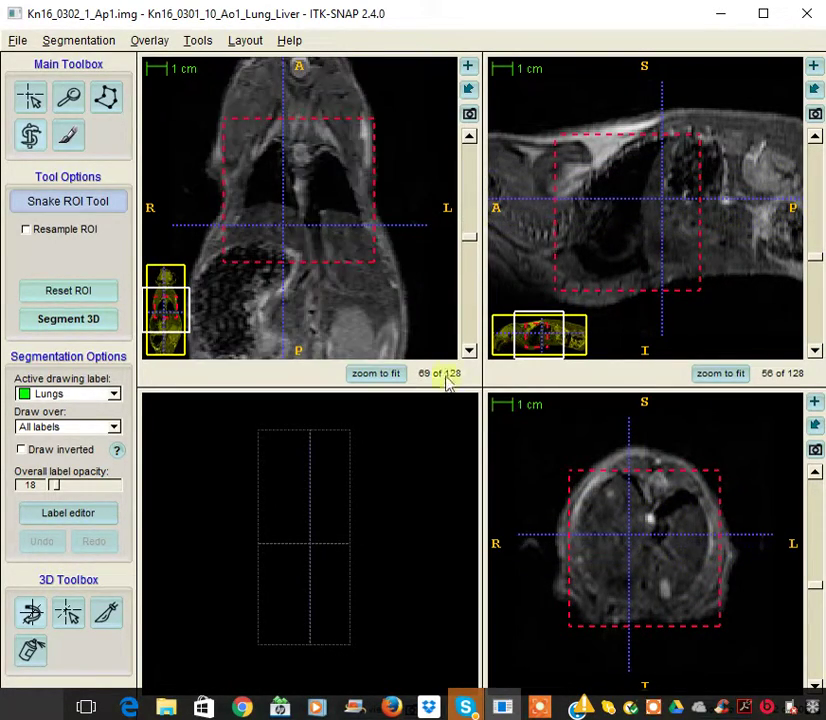
Launch 3D snake segmentation inside the region box.
left_click(72, 328)
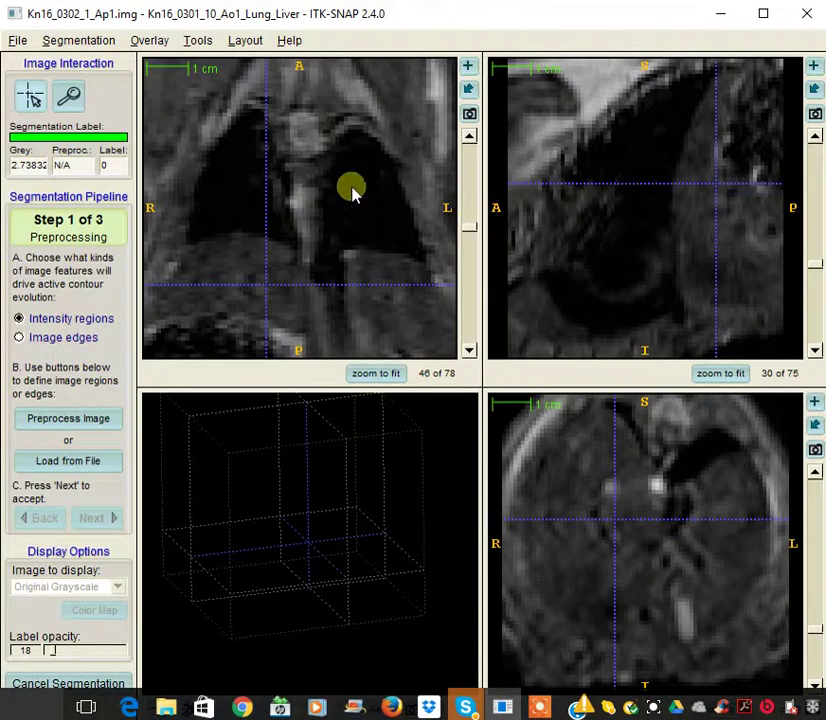
scroll(352, 205, "up", 15)
scroll(352, 207, "down", 16)
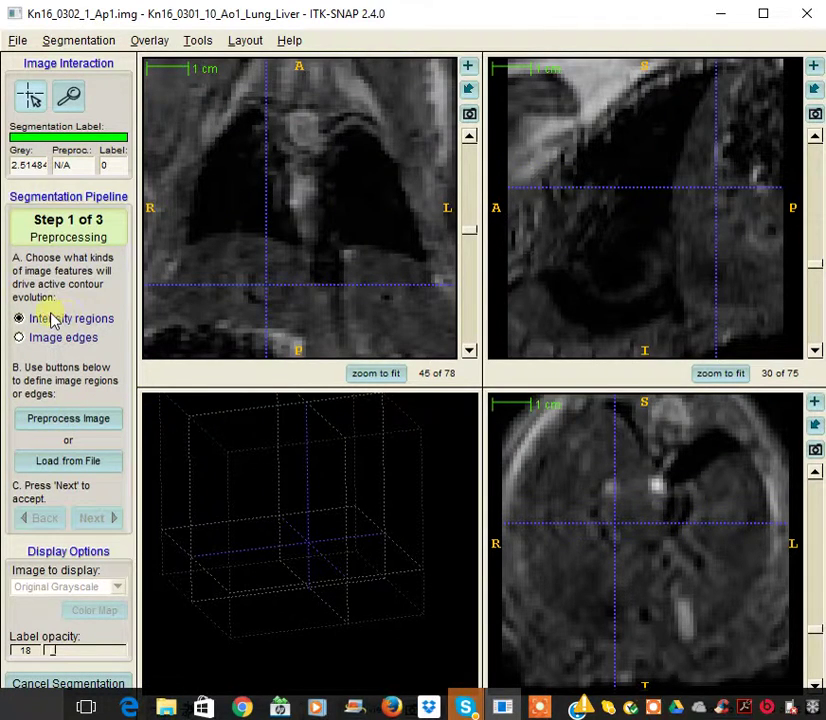
Set the intensity preprocessing filter to Above threshold and lower the upper threshold until the lungs show white.
left_click(82, 416)
left_click_drag(383, 203, 655, 250)
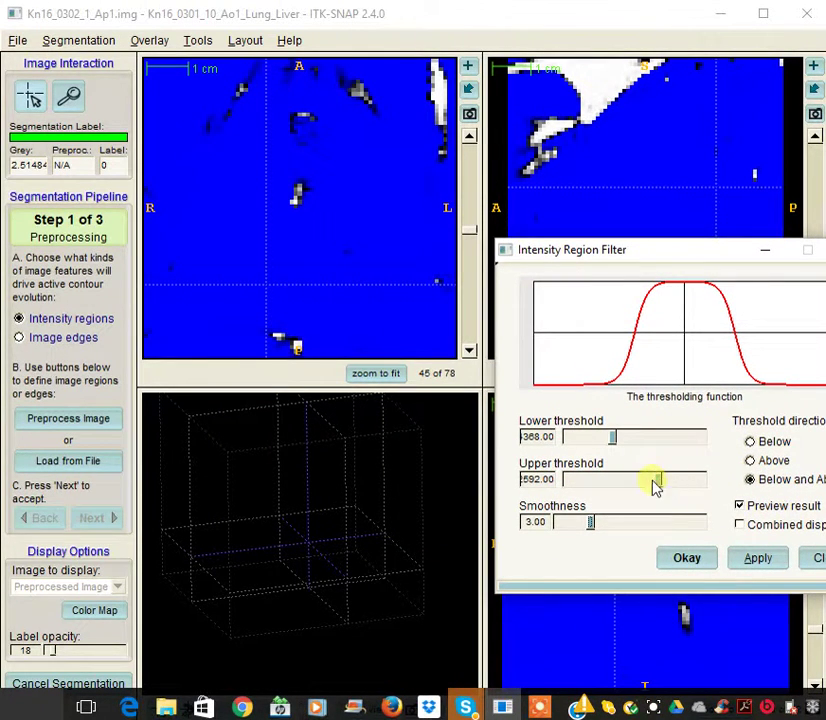
left_click(749, 442)
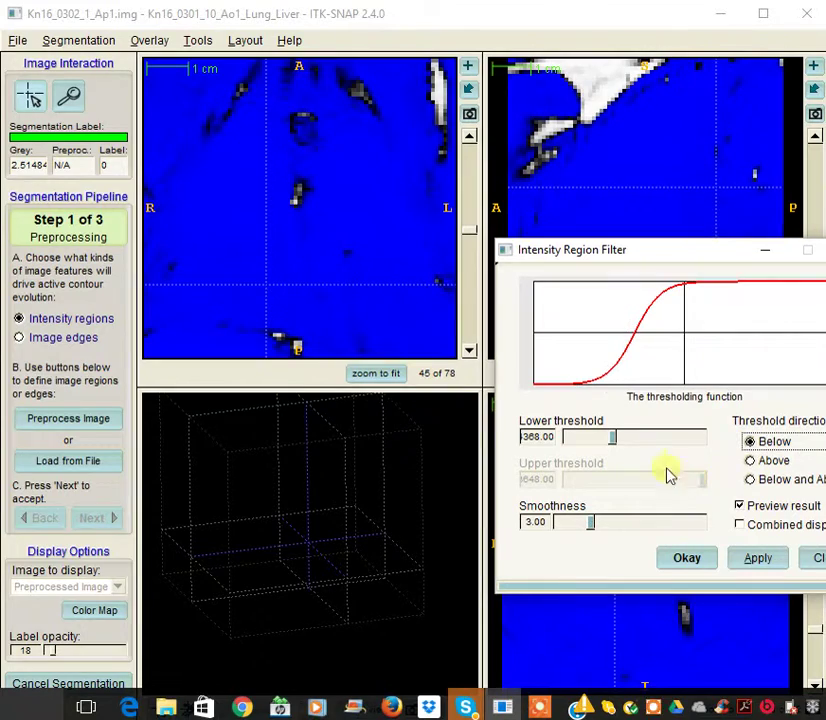
left_click(750, 461)
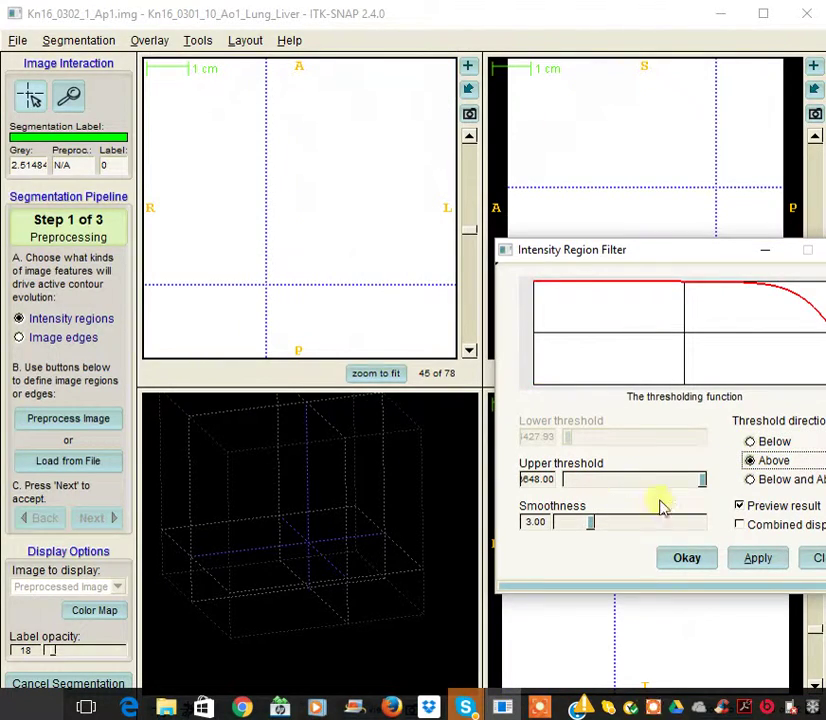
left_click_drag(704, 481, 583, 481)
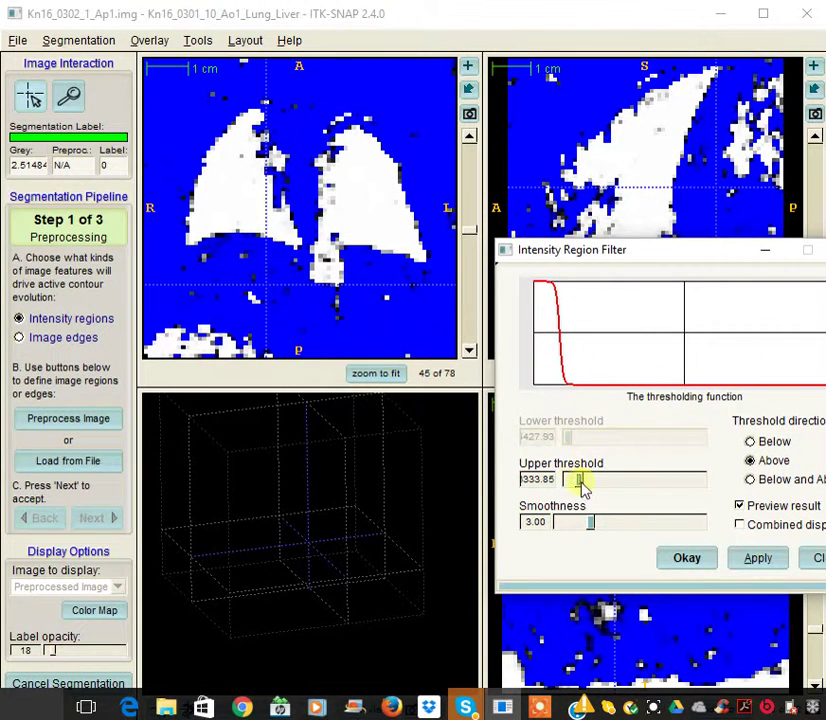
mouse_move(585, 481)
left_mouse_down()
mouse_move(577, 480)
mouse_move(585, 490)
left_mouse_up()
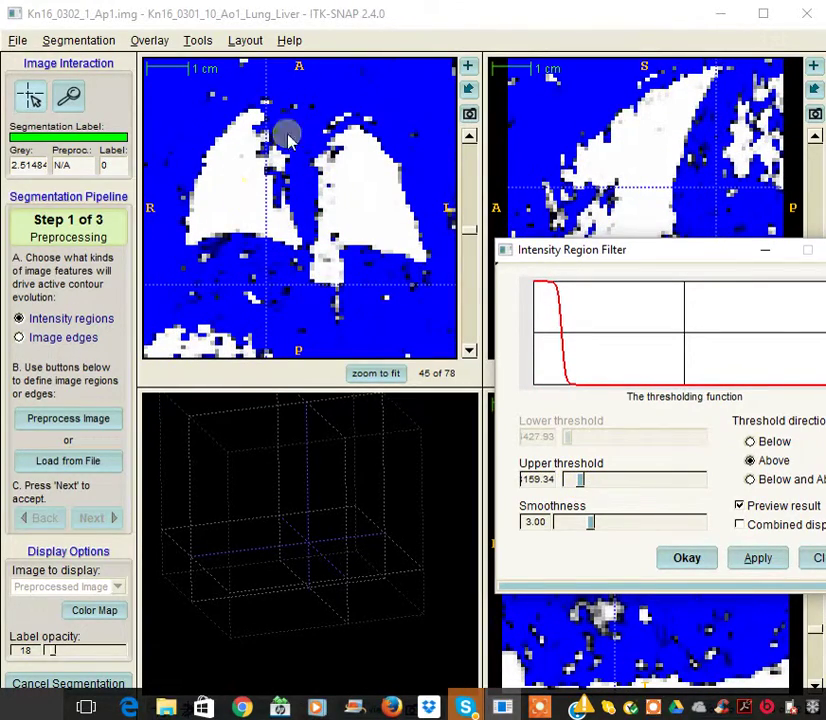
Check the white lung preview on other axial slices with the filter window moved aside.
scroll(240, 180, "down", 14)
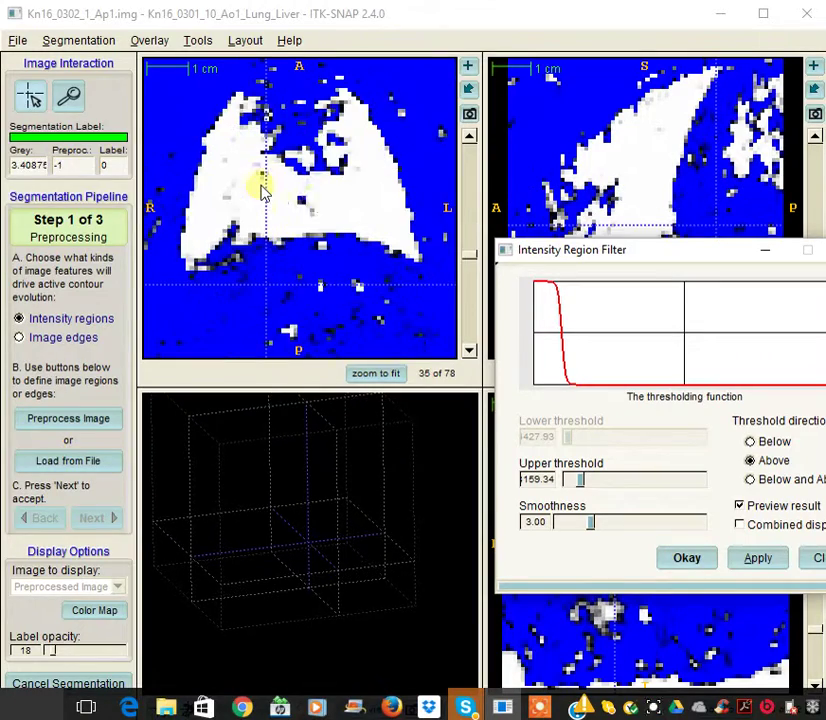
scroll(356, 203, "down", 3)
left_click(630, 220)
left_click_drag(645, 258, 683, 363)
scroll(352, 193, "down", 11)
scroll(352, 193, "down", 11)
scroll(312, 190, "up", 8)
scroll(310, 196, "up", 20)
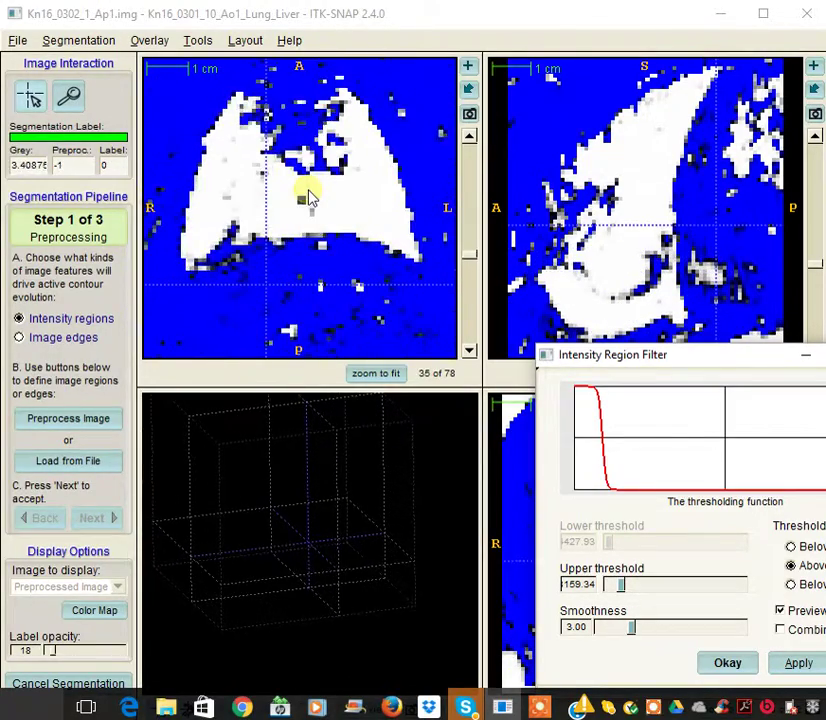
Raise the threshold smoothness to 10 and compare the lung preview across slices.
scroll(310, 196, "up", 1)
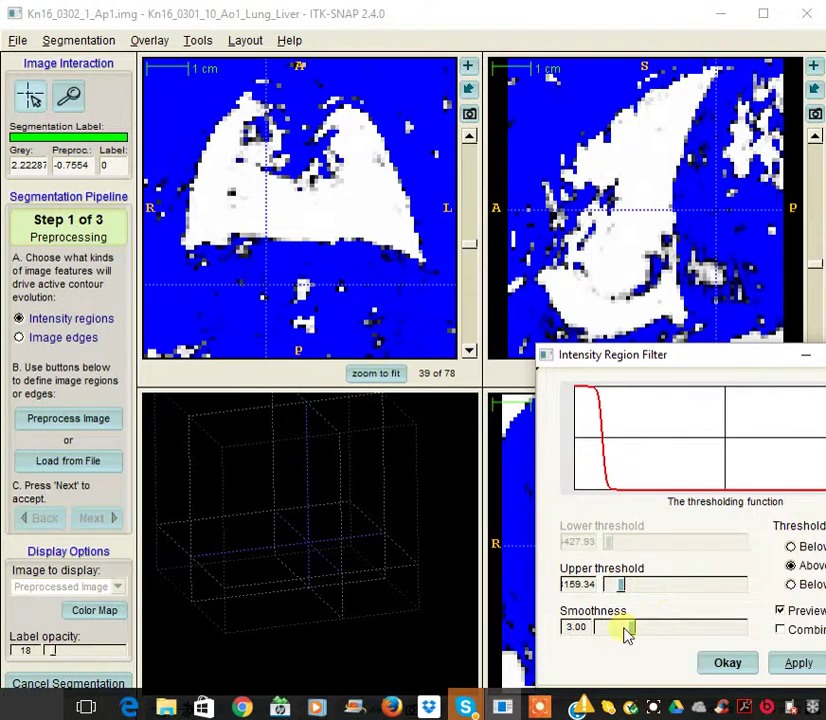
left_click_drag(632, 629, 742, 637)
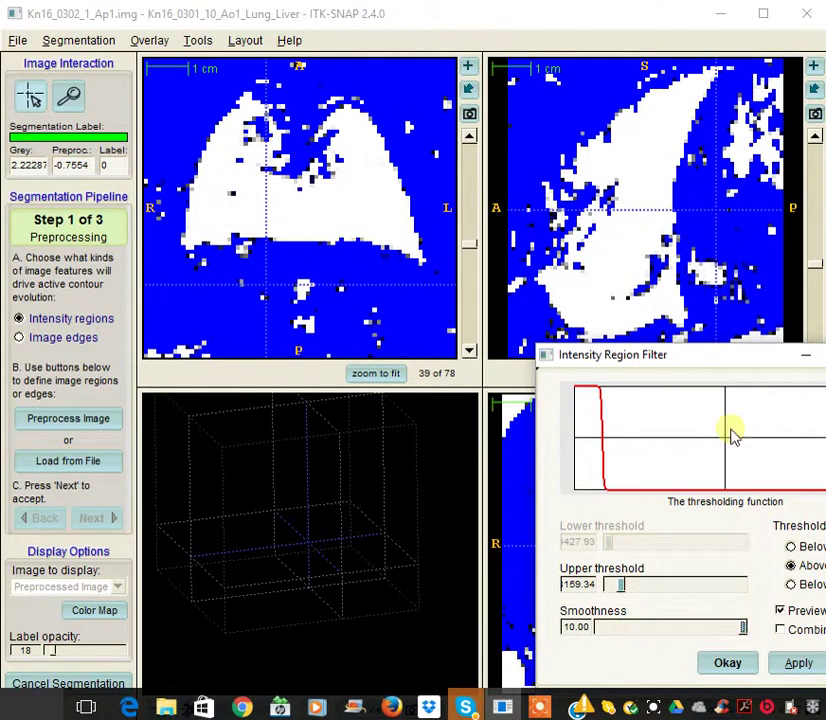
left_click_drag(728, 363, 710, 311)
scroll(252, 205, "up", 5)
scroll(254, 214, "down", 11)
scroll(287, 208, "down", 13)
scroll(287, 208, "up", 4)
scroll(289, 208, "down", 5)
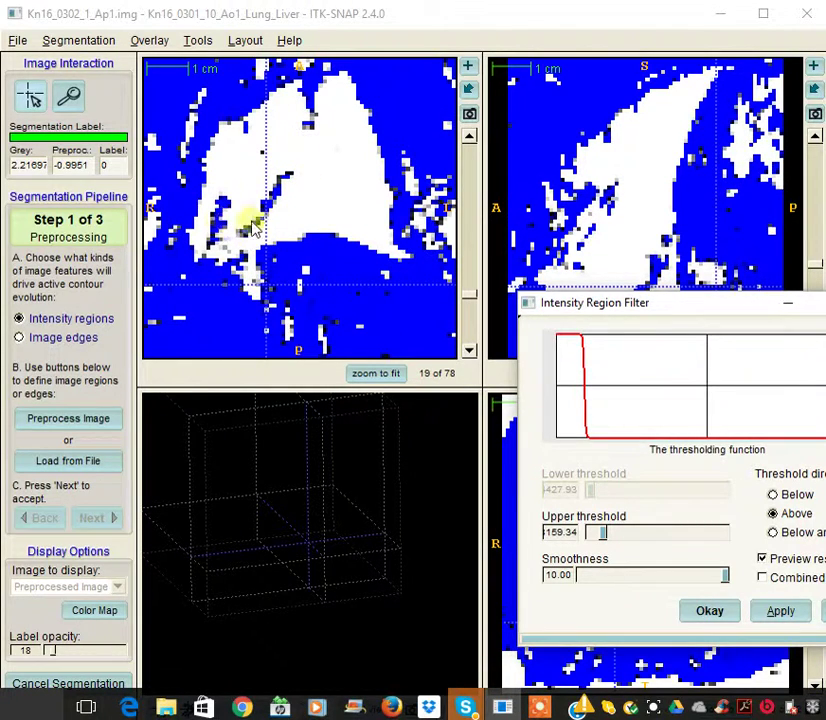
scroll(268, 201, "up", 12)
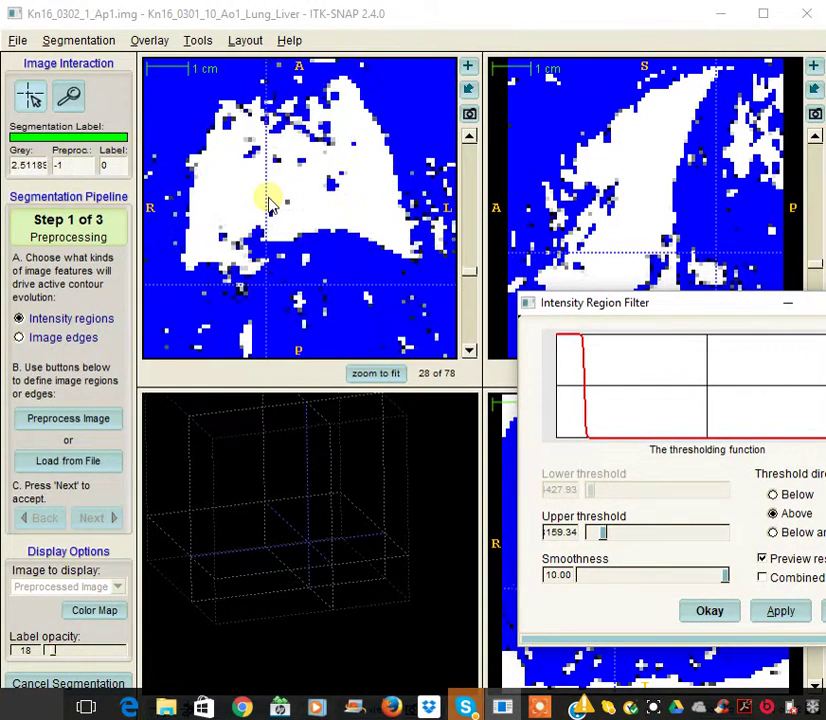
scroll(268, 201, "up", 10)
scroll(268, 201, "down", 8)
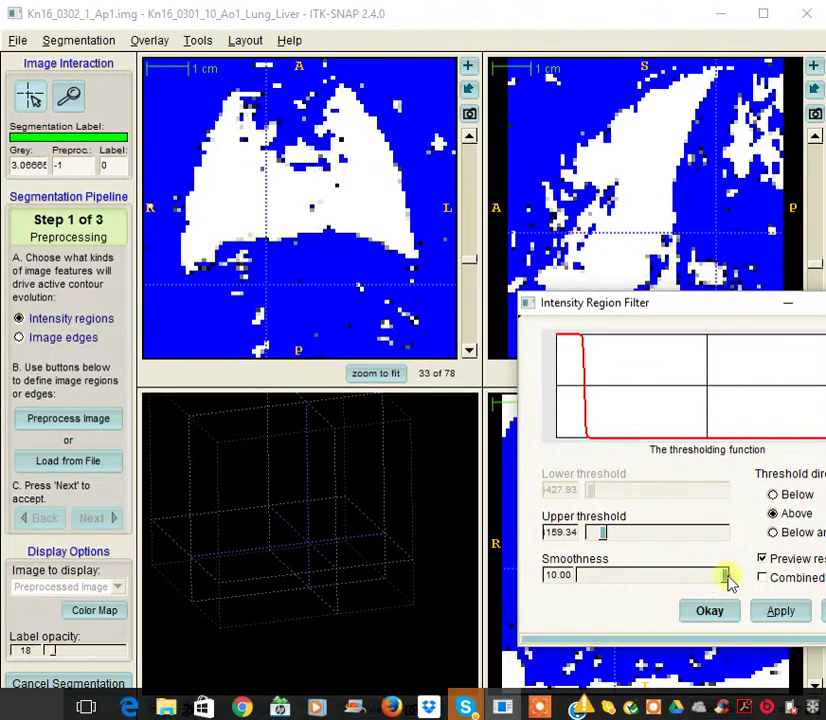
Bring the smoothness down through about 4 and 1.00, settling at 2.60.
left_click_drag(706, 578, 628, 575)
scroll(271, 144, "down", 16)
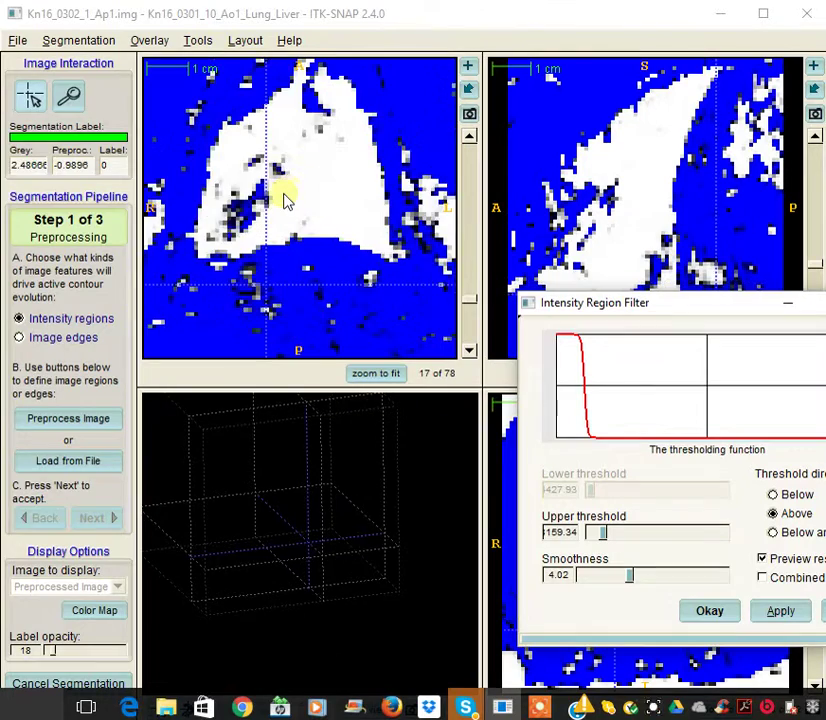
scroll(288, 193, "up", 4)
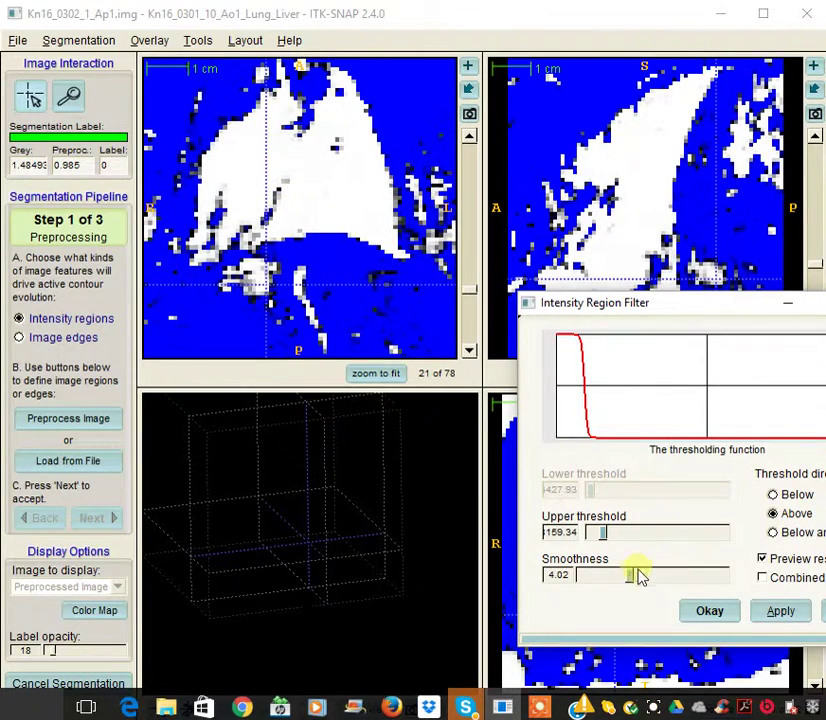
left_click_drag(630, 578, 580, 576)
scroll(293, 185, "down", 5)
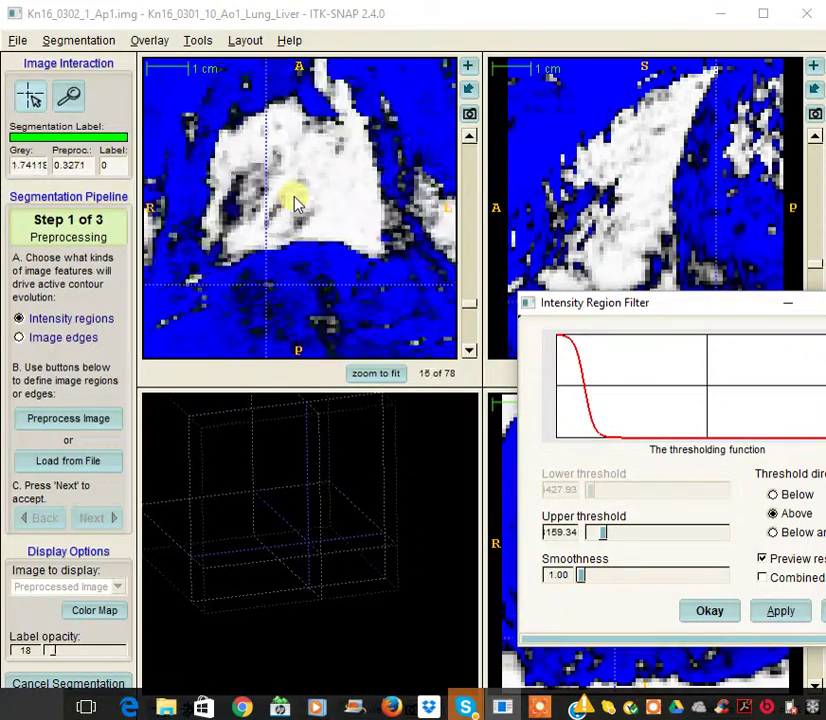
scroll(289, 155, "up", 2)
scroll(270, 165, "up", 5)
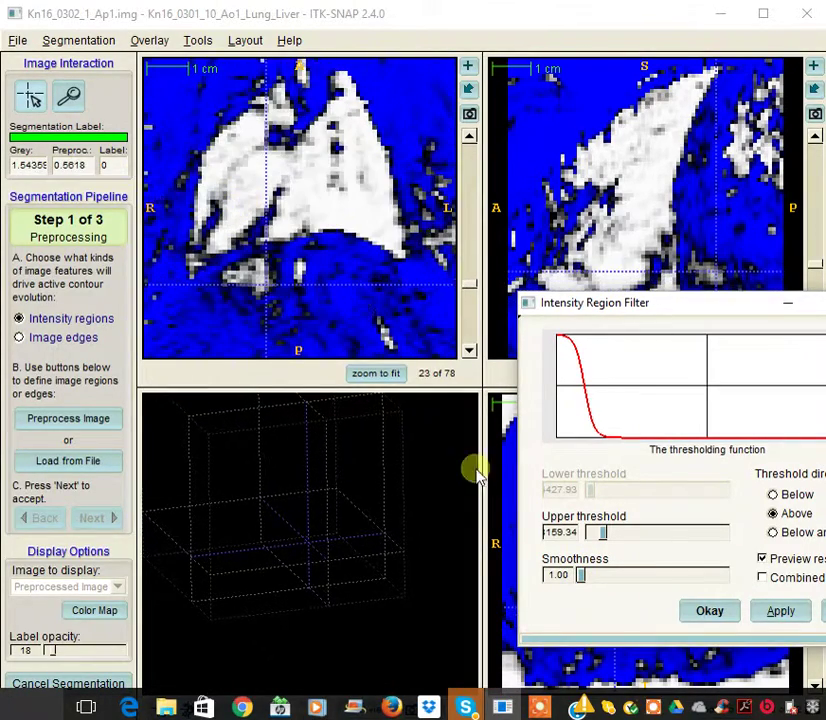
left_click_drag(584, 580, 614, 580)
scroll(304, 194, "down", 9)
mouse_move(612, 585)
left_mouse_down()
mouse_move(599, 586)
mouse_move(612, 585)
left_mouse_up()
scroll(310, 203, "down", 1)
scroll(310, 203, "up", 10)
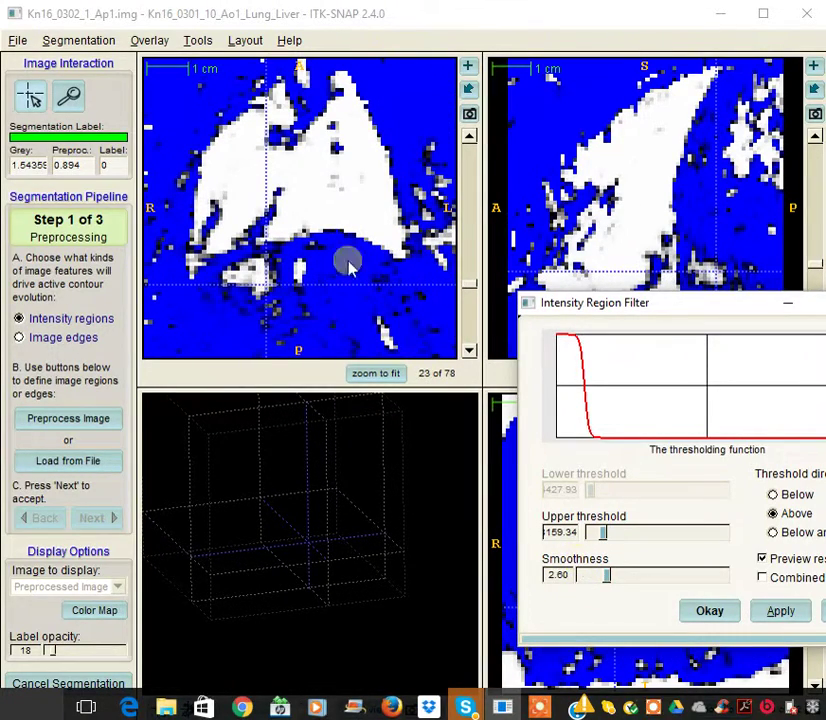
scroll(267, 212, "down", 3)
scroll(270, 218, "up", 6)
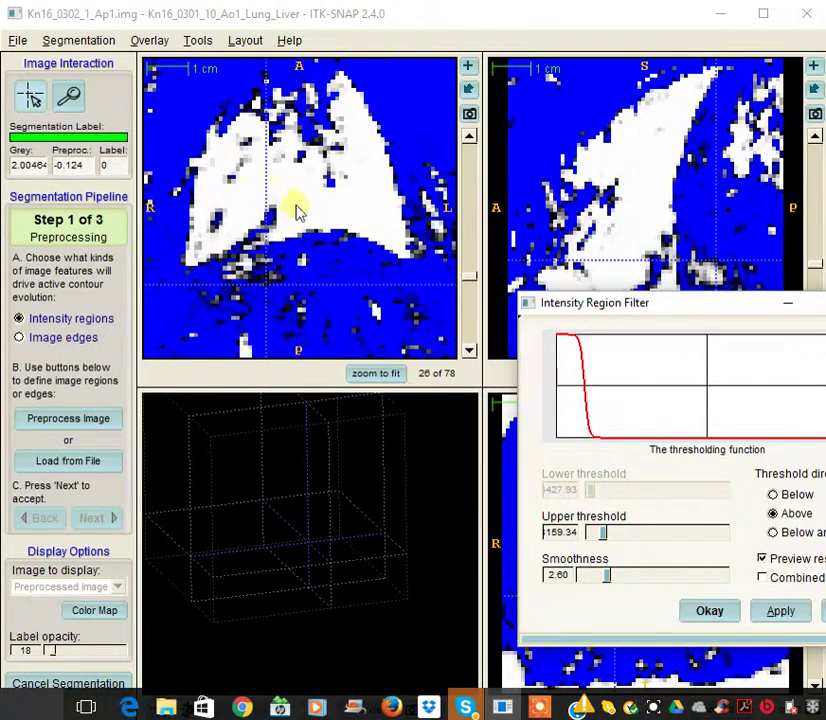
scroll(258, 197, "up", 14)
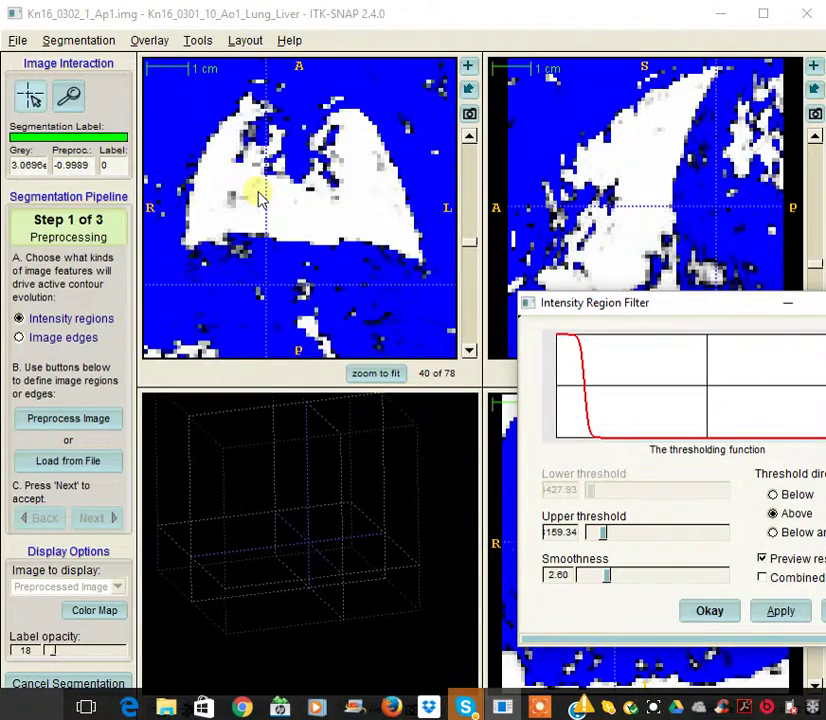
scroll(258, 197, "up", 2)
scroll(236, 206, "up", 1)
Review the 2.60-smoothness lung preview across slices with the filter window moved aside, then restore it.
left_click_drag(577, 304, 2, 168)
scroll(645, 219, "down", 12)
scroll(622, 220, "up", 12)
scroll(622, 218, "up", 6)
scroll(623, 212, "down", 10)
scroll(655, 495, "down", 15)
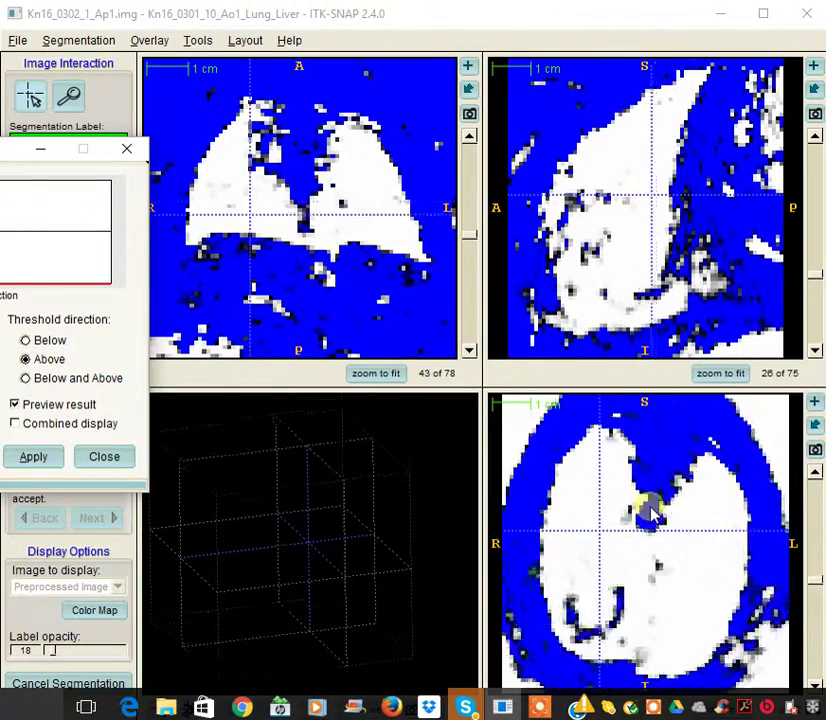
scroll(649, 584, "down", 8)
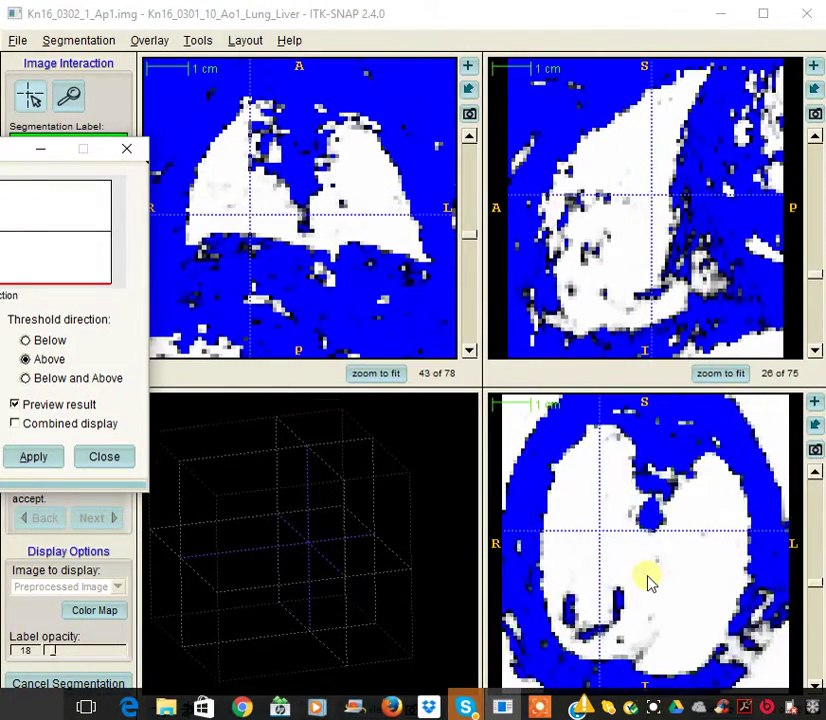
scroll(649, 584, "down", 6)
scroll(649, 584, "up", 6)
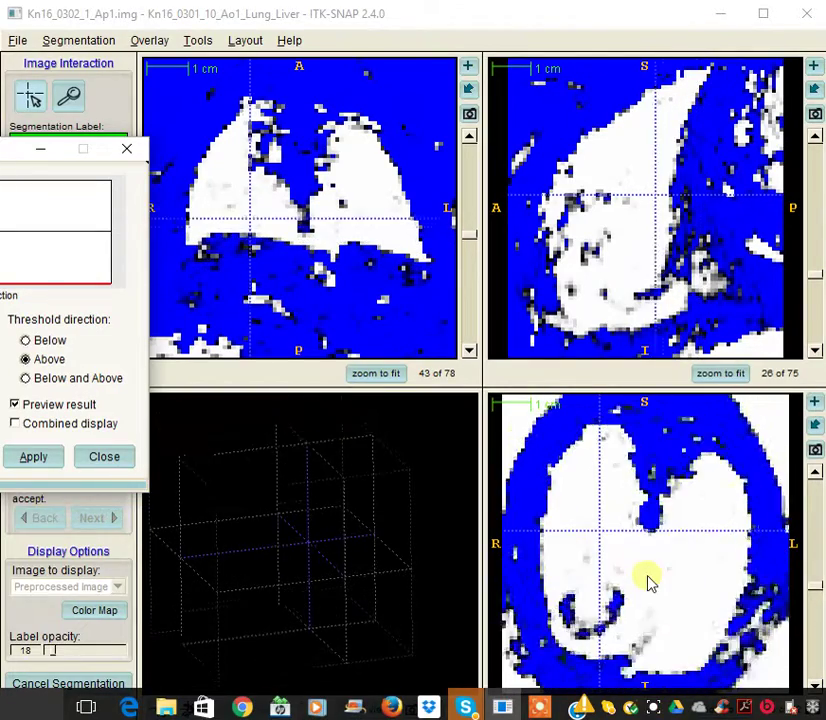
scroll(647, 581, "down", 3)
left_click_drag(0, 155, 659, 177)
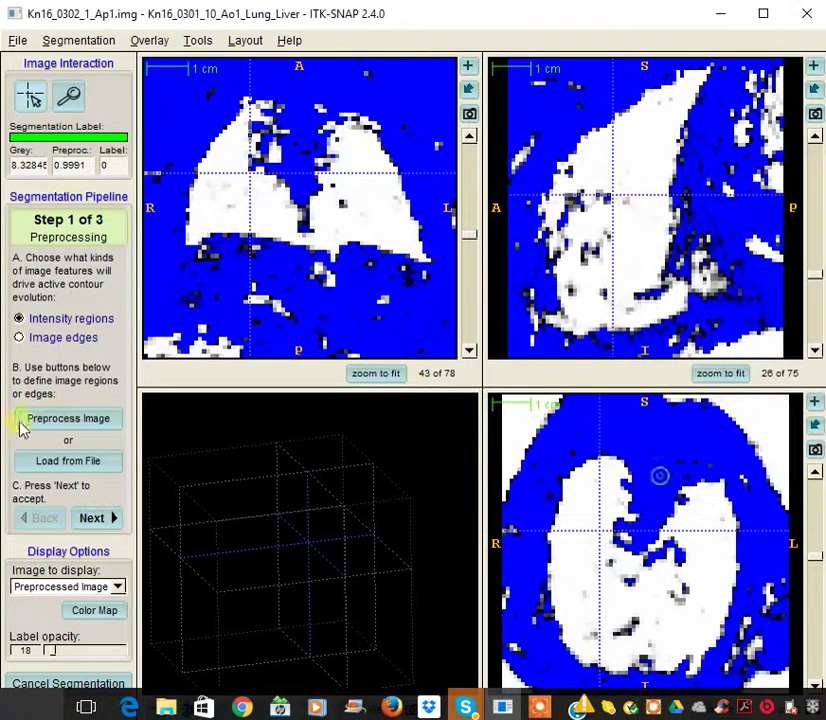
Move on to bubble placement and add the first radius-5.5 bubbles in the right and left lungs.
left_click(92, 518)
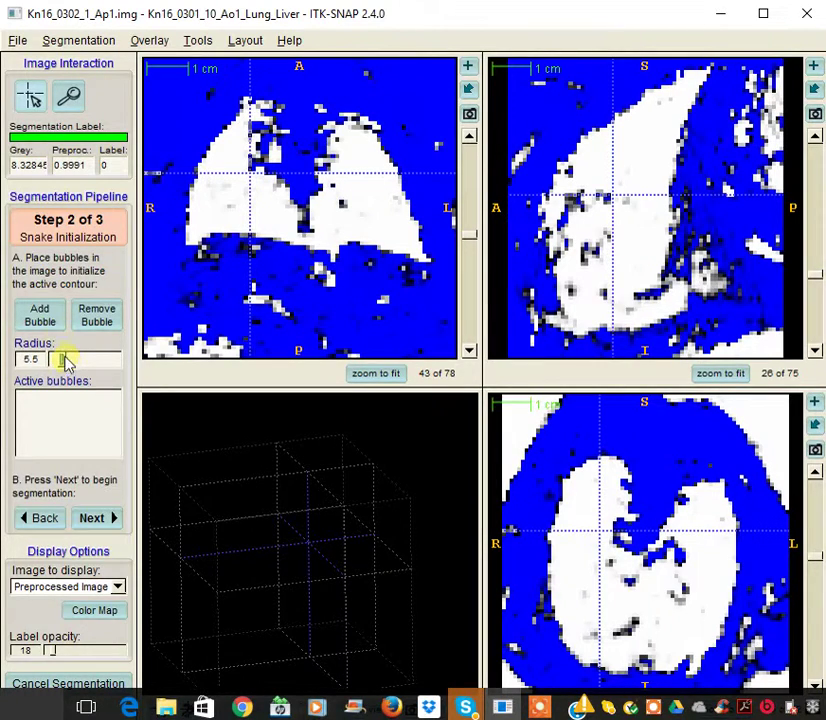
scroll(265, 192, "down", 10)
scroll(265, 192, "down", 7)
scroll(255, 197, "up", 2)
scroll(250, 195, "up", 5)
left_click(225, 188)
left_click(40, 315)
left_click(364, 200)
left_click(40, 315)
Add the third through sixth seed bubbles across both lungs, including lower lung regions.
scroll(295, 217, "up", 6)
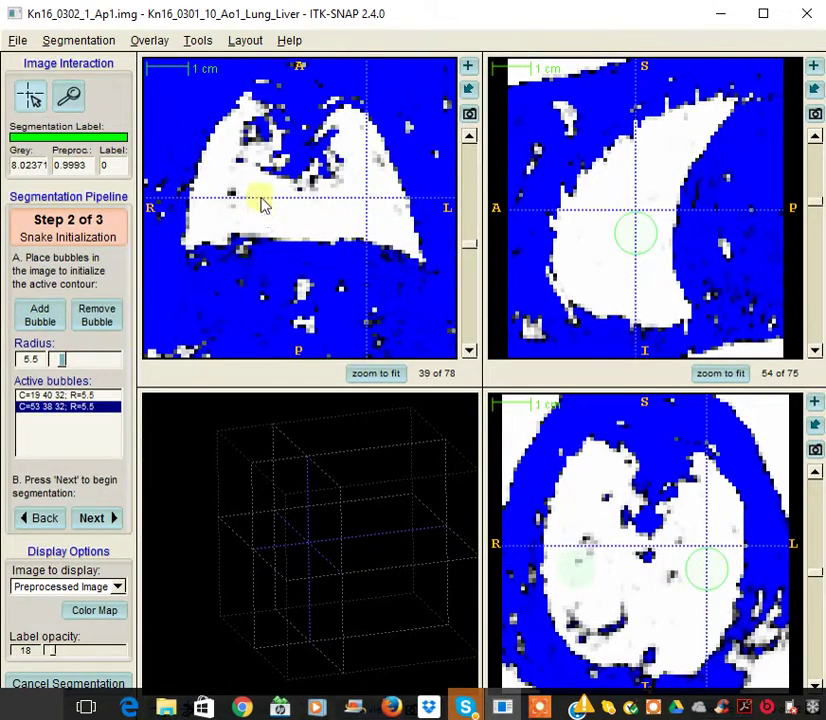
left_click(261, 214)
left_click(266, 200)
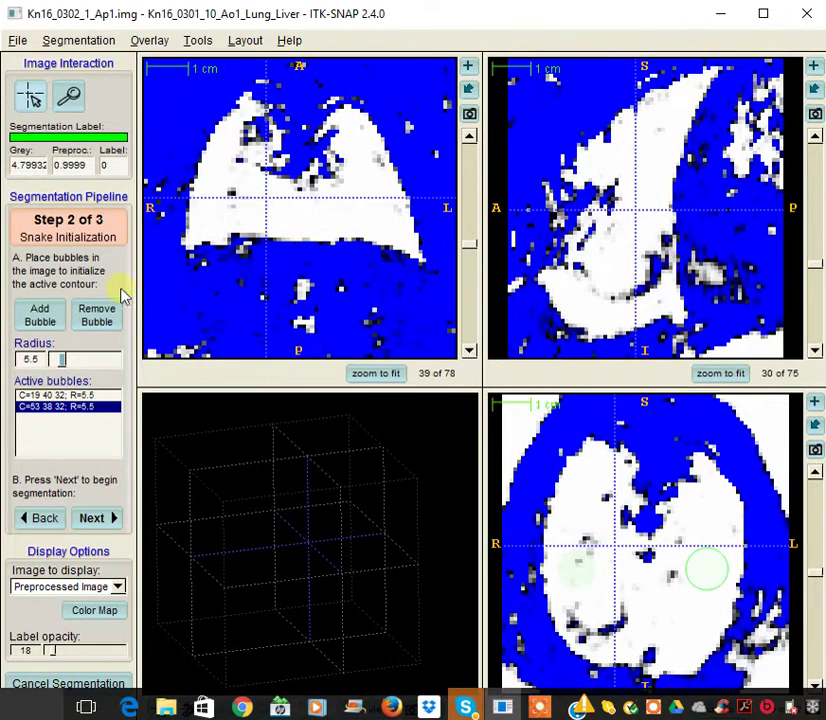
left_click(40, 315)
left_click(370, 207)
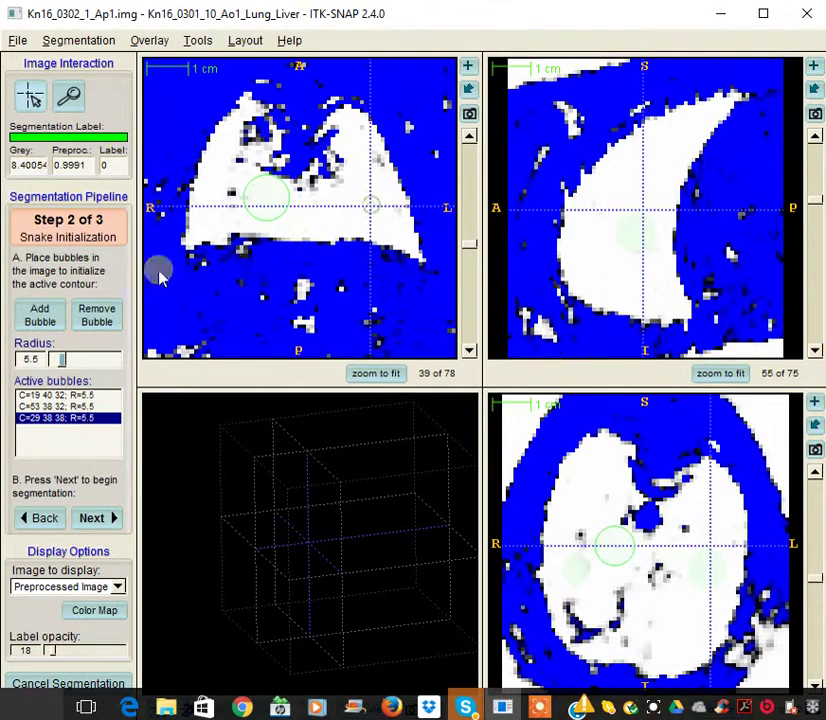
left_click(55, 315)
left_click(604, 268)
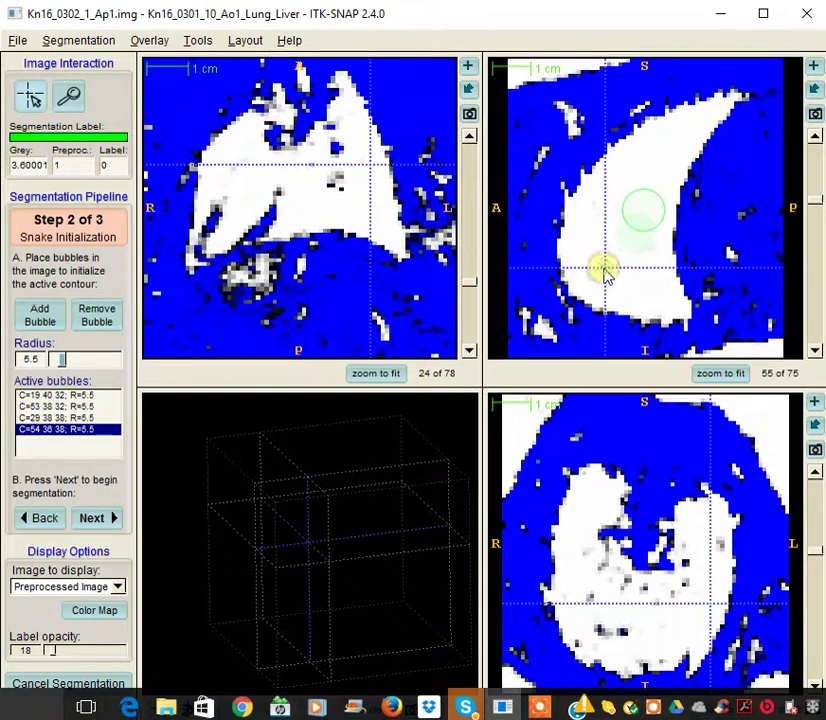
left_click(40, 315)
scroll(640, 190, "up", 5)
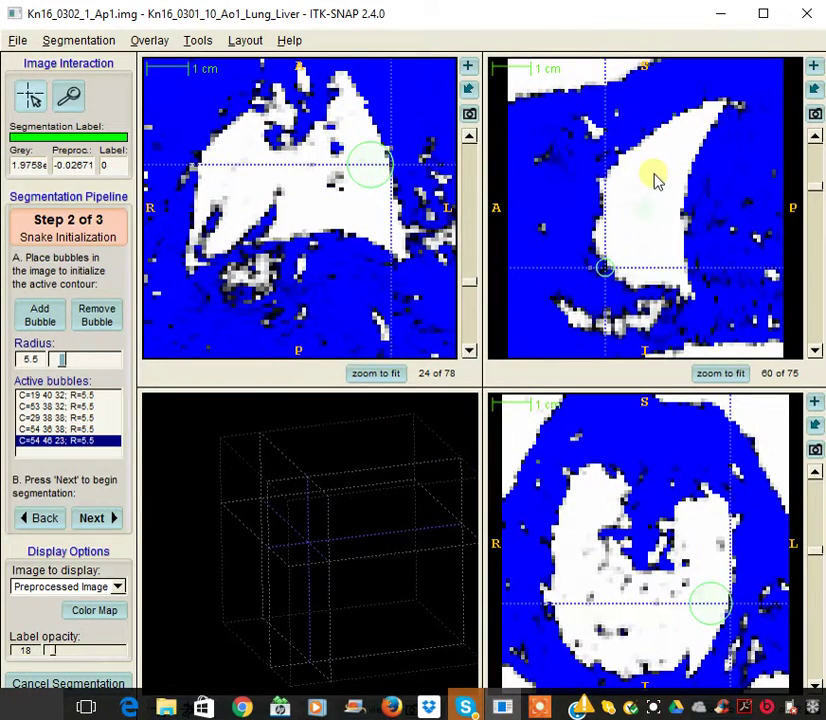
left_click(657, 180)
left_click(55, 317)
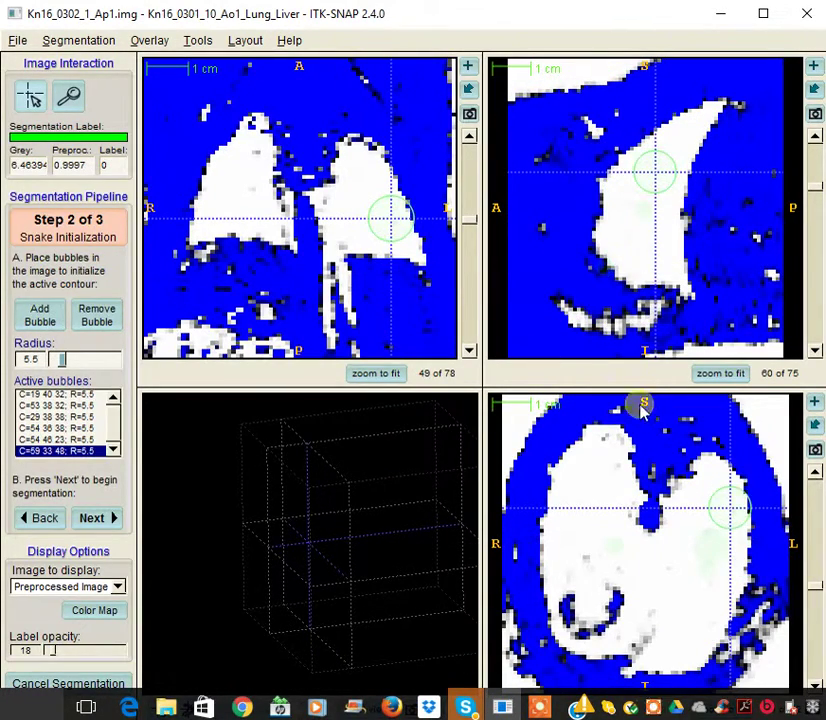
On other slices, add the seventh and eighth seed bubbles inside the lungs.
scroll(615, 550, "down", 6)
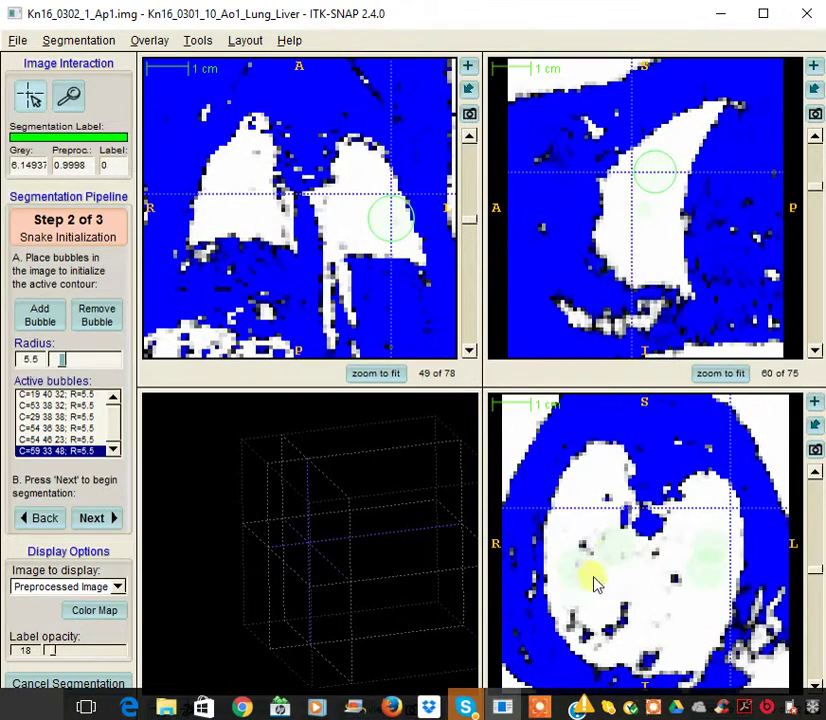
scroll(636, 581, "down", 2)
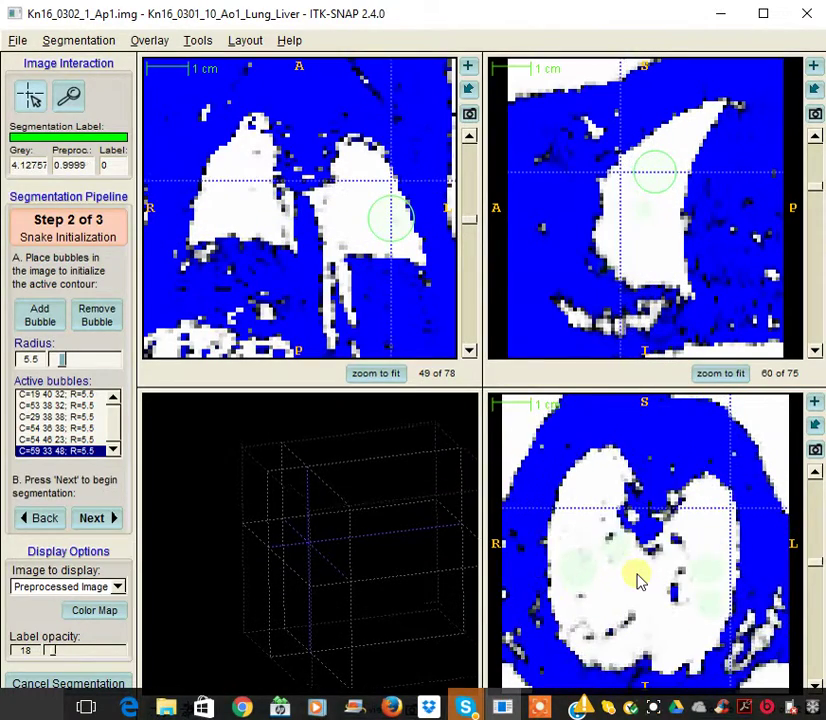
scroll(592, 578, "down", 2)
left_click(585, 558)
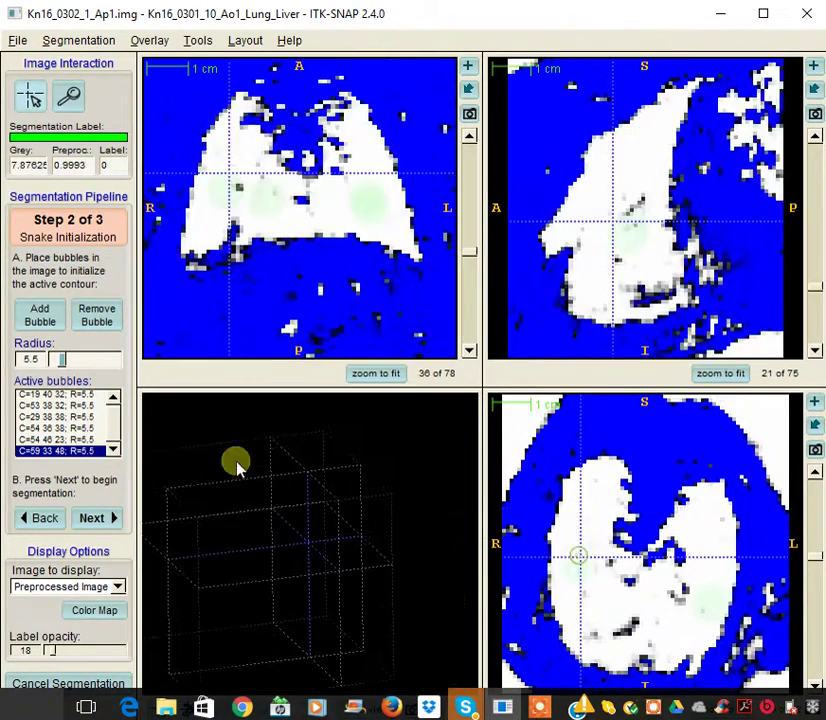
left_click(40, 315)
scroll(600, 250, "up", 2)
scroll(600, 252, "up", 14)
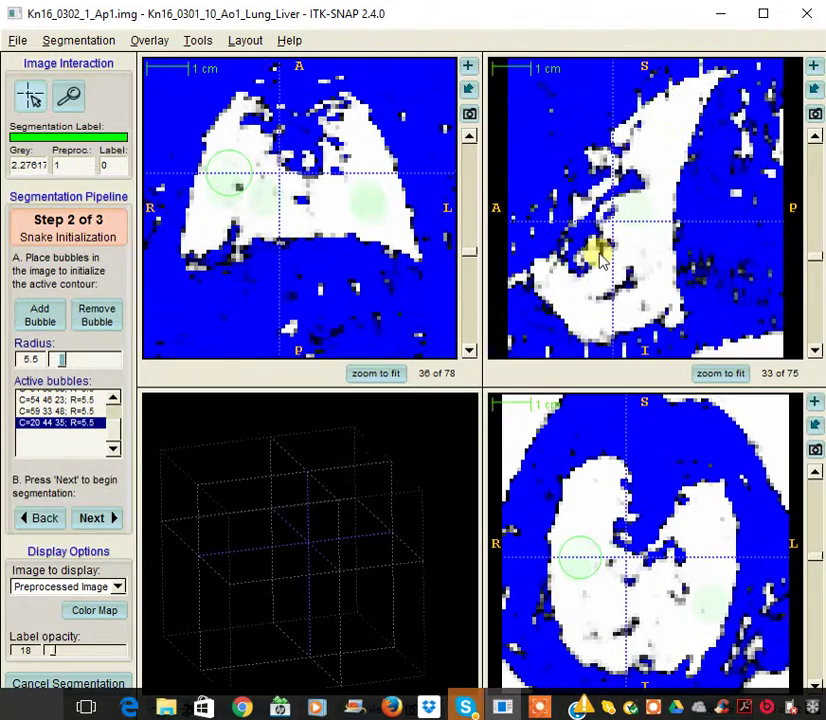
scroll(638, 265, "up", 1)
left_click(617, 272)
left_click(37, 318)
Find further slices and add the last two bubbles in the left lung, ending at 56 33 52.
scroll(350, 215, "down", 4)
scroll(350, 215, "up", 12)
scroll(228, 197, "up", 3)
scroll(583, 535, "down", 4)
scroll(583, 535, "up", 4)
scroll(632, 287, "up", 6)
scroll(632, 287, "up", 19)
scroll(632, 287, "down", 2)
scroll(632, 287, "up", 3)
scroll(632, 287, "down", 8)
scroll(632, 287, "down", 19)
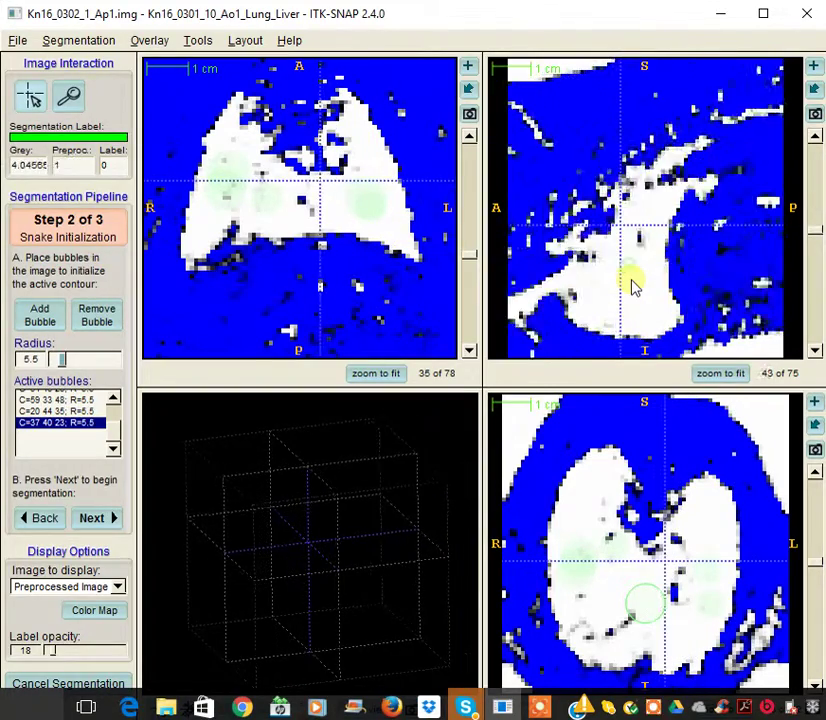
scroll(632, 287, "up", 20)
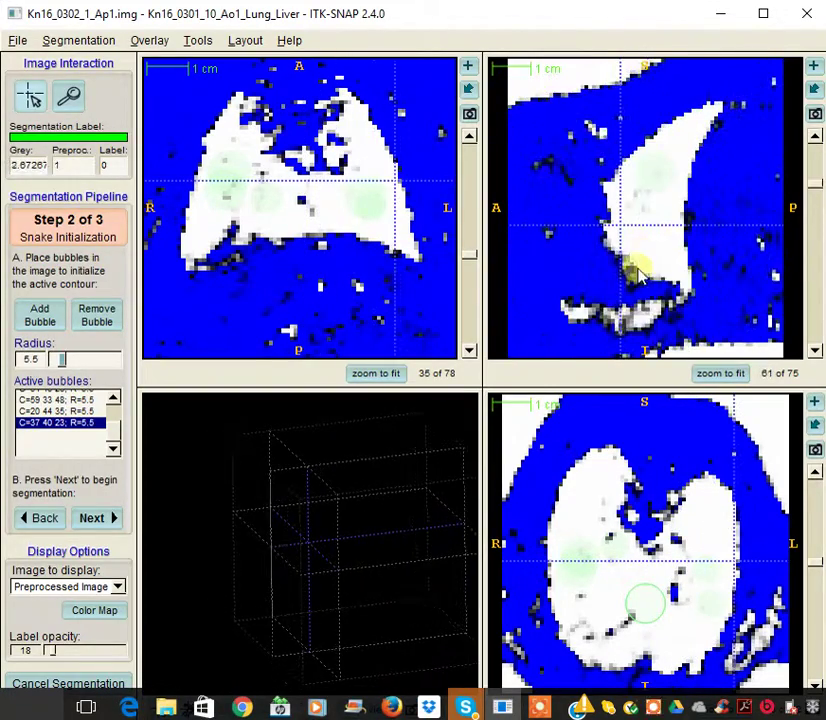
scroll(640, 232, "down", 4)
left_click(628, 255)
left_click(57, 320)
left_click(656, 157)
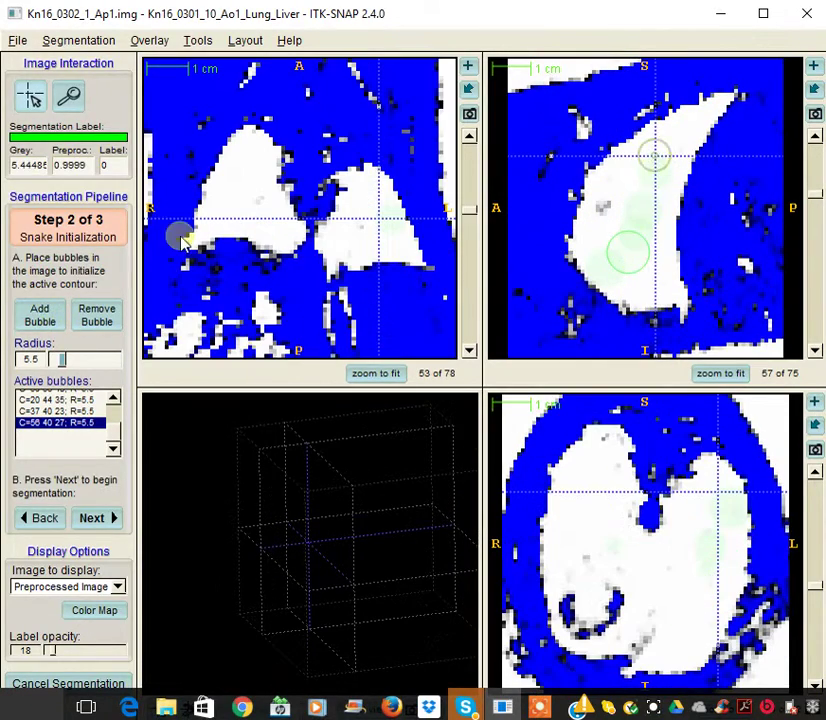
left_click(44, 318)
scroll(328, 258, "down", 13)
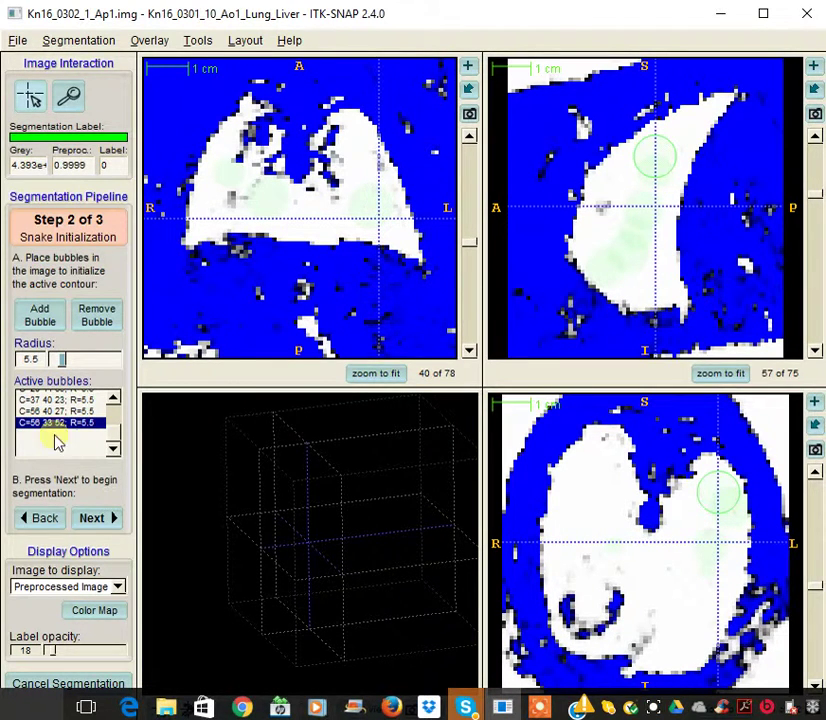
Set the snake evolution balloon force to 0.4, with curvature 0.20, and accept the parameters.
left_click(88, 522)
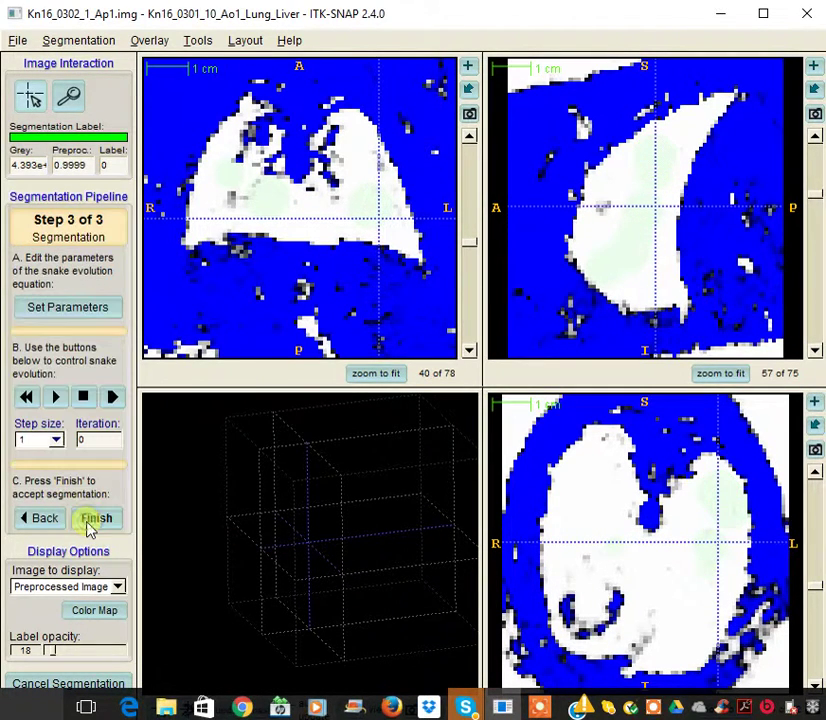
left_click(60, 311)
left_click_drag(376, 140, 543, 235)
left_click_drag(312, 234, 472, 138)
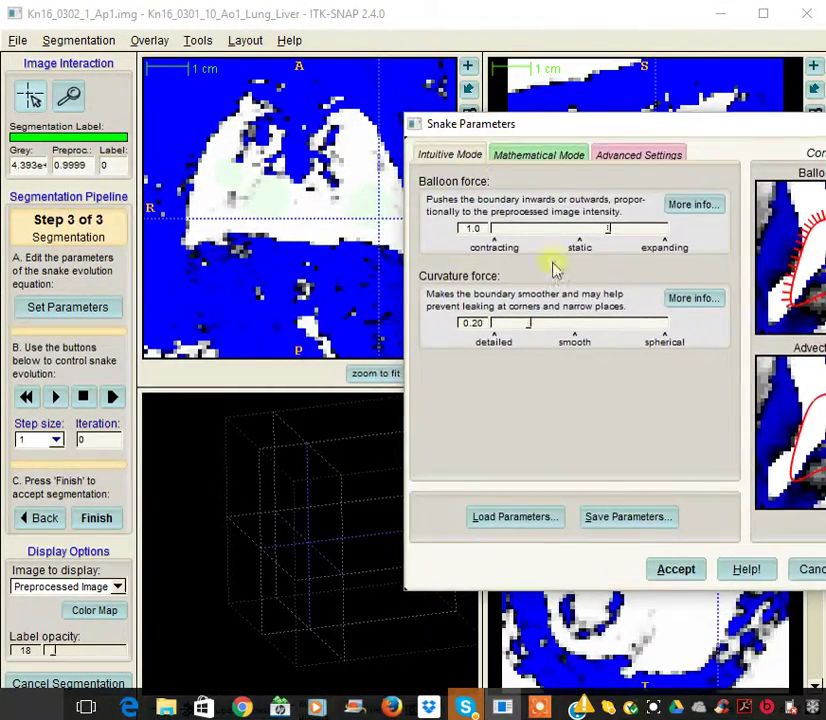
left_click_drag(608, 236, 584, 236)
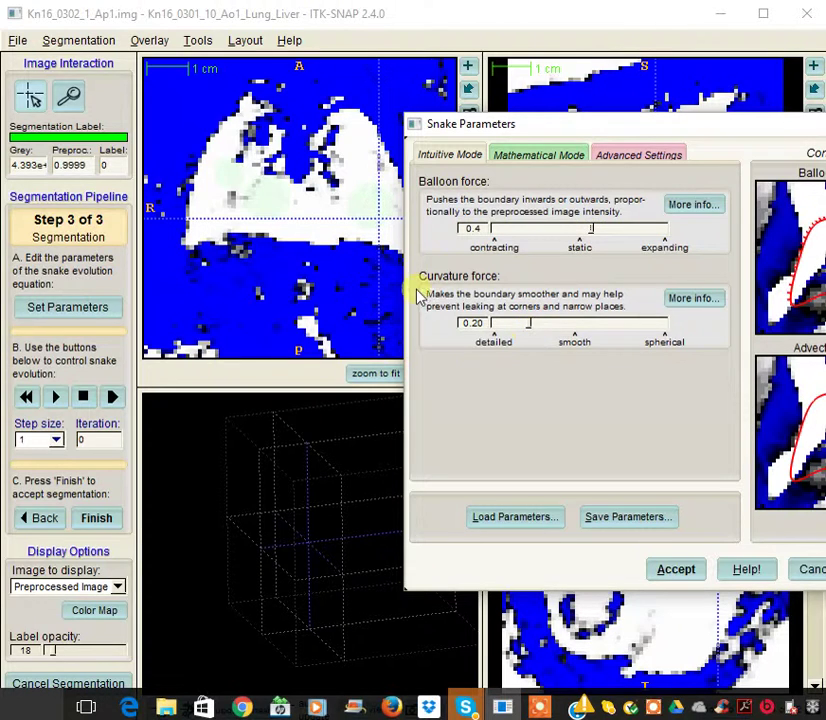
left_click_drag(745, 143, 703, 137)
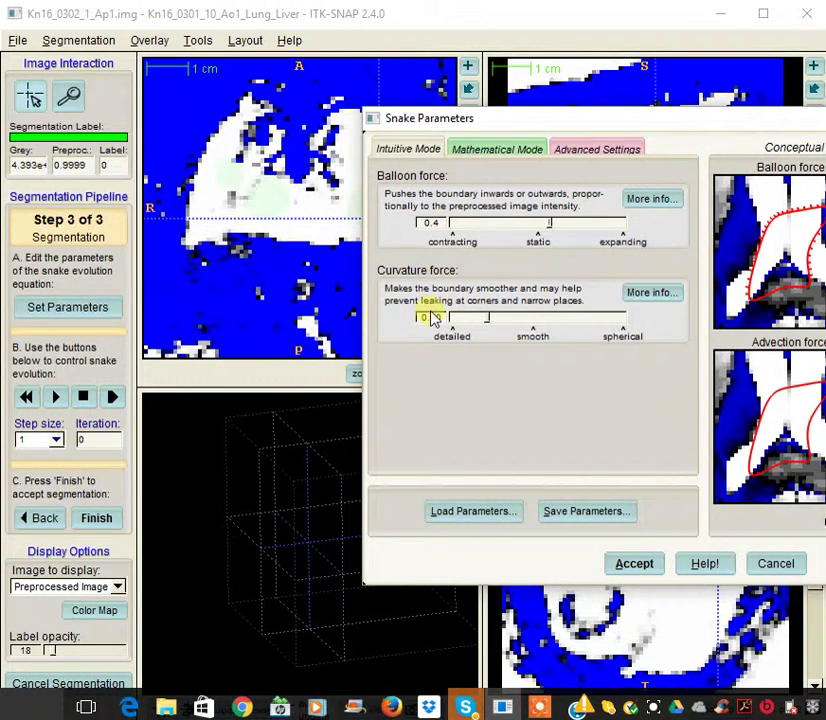
left_click(645, 568)
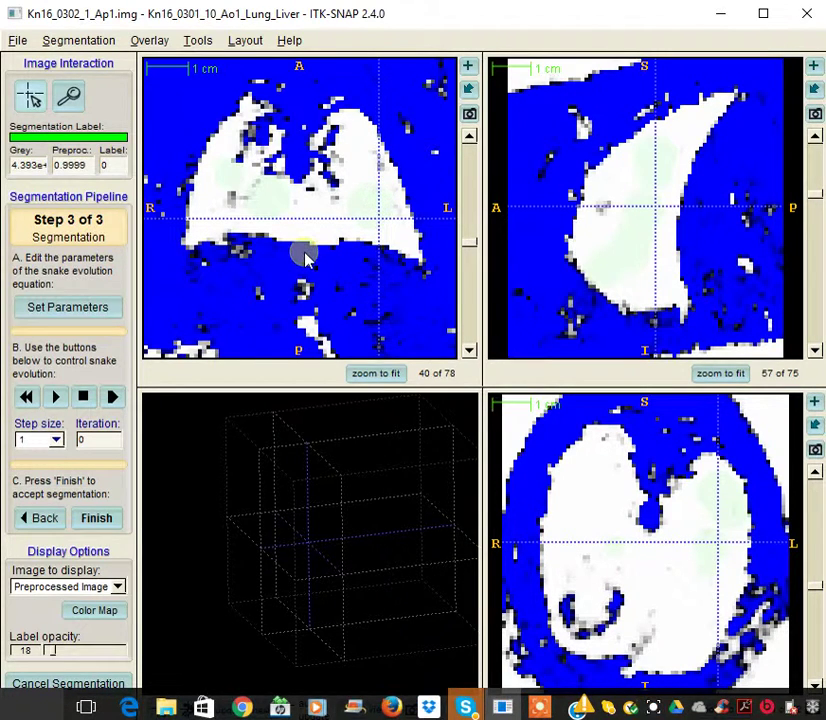
Advance the snake evolution by a single iteration.
left_click(112, 398)
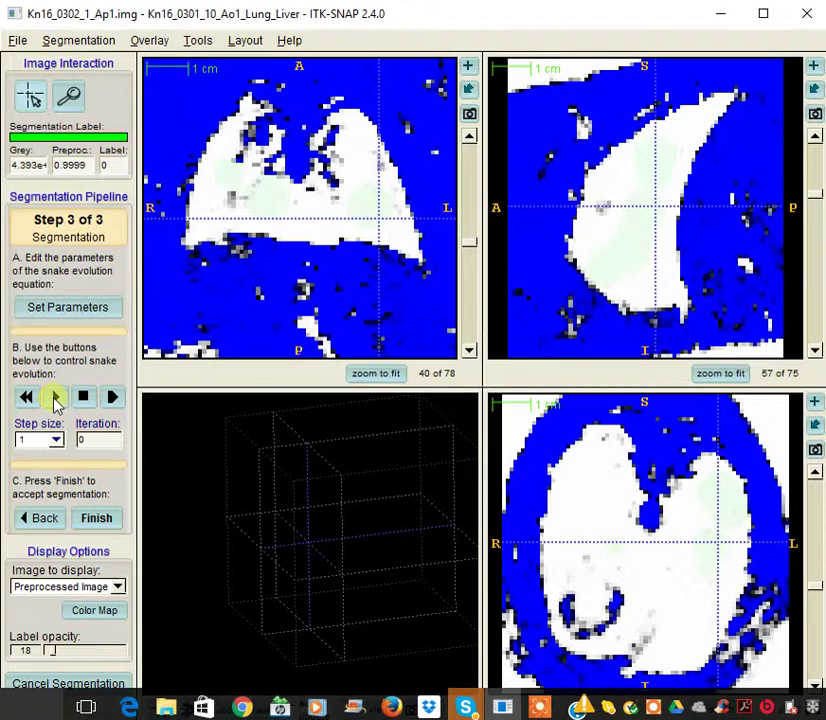
scroll(333, 222, "down", 4)
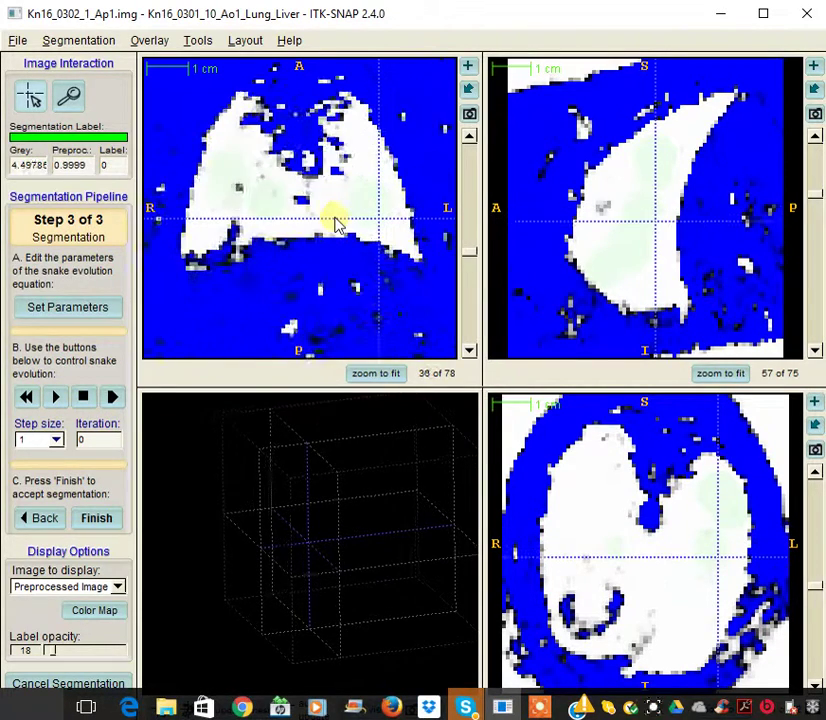
scroll(333, 222, "down", 3)
Show the Original Grayscale image in the slice views and scroll through the slices.
left_click(120, 586)
left_click(74, 566)
scroll(318, 225, "down", 8)
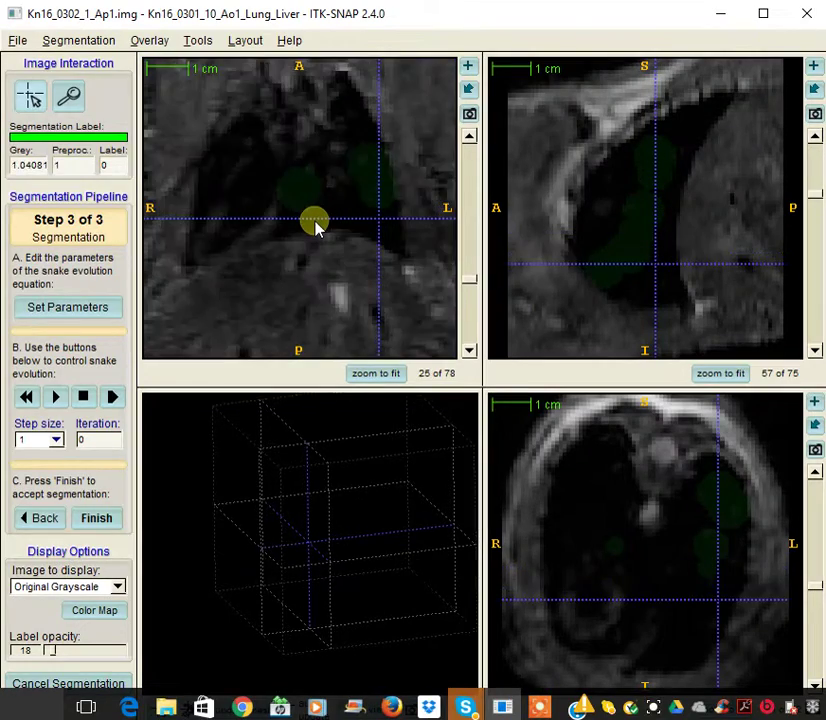
scroll(317, 226, "up", 13)
scroll(315, 226, "up", 20)
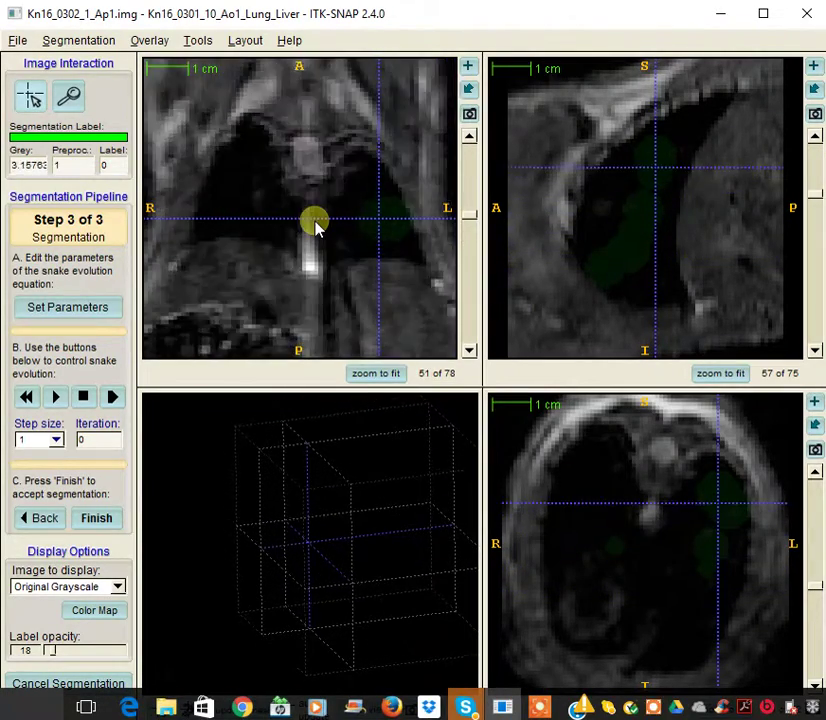
scroll(315, 226, "down", 10)
scroll(316, 226, "down", 6)
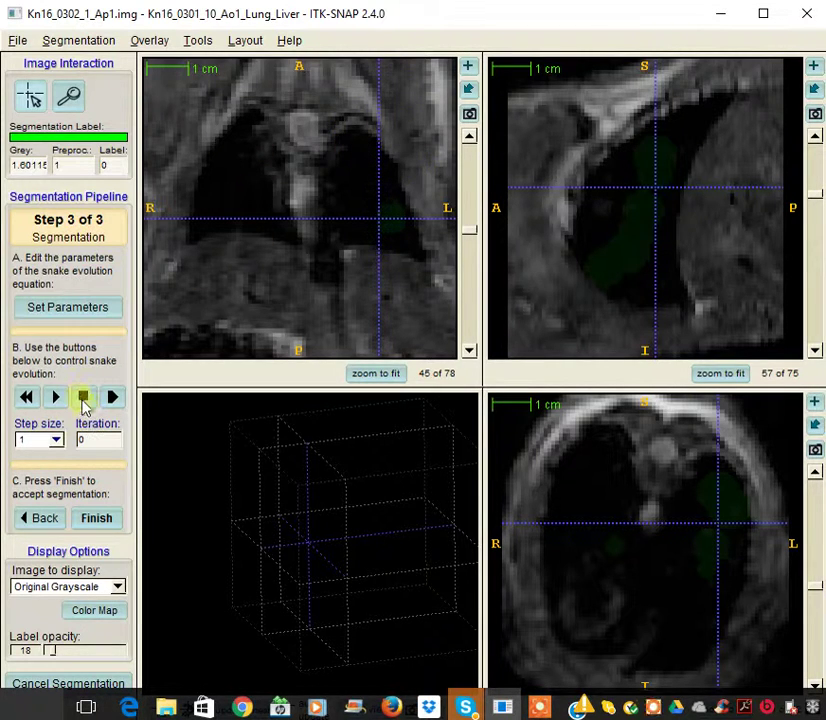
Start the snake evolution briefly, then raise the label opacity to 92.
left_click(56, 398)
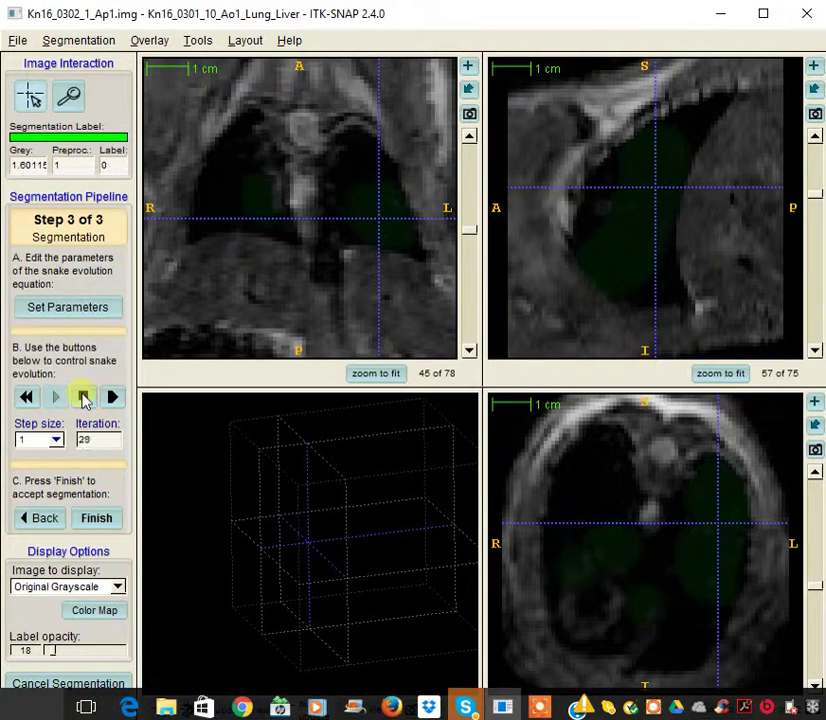
left_click(85, 399)
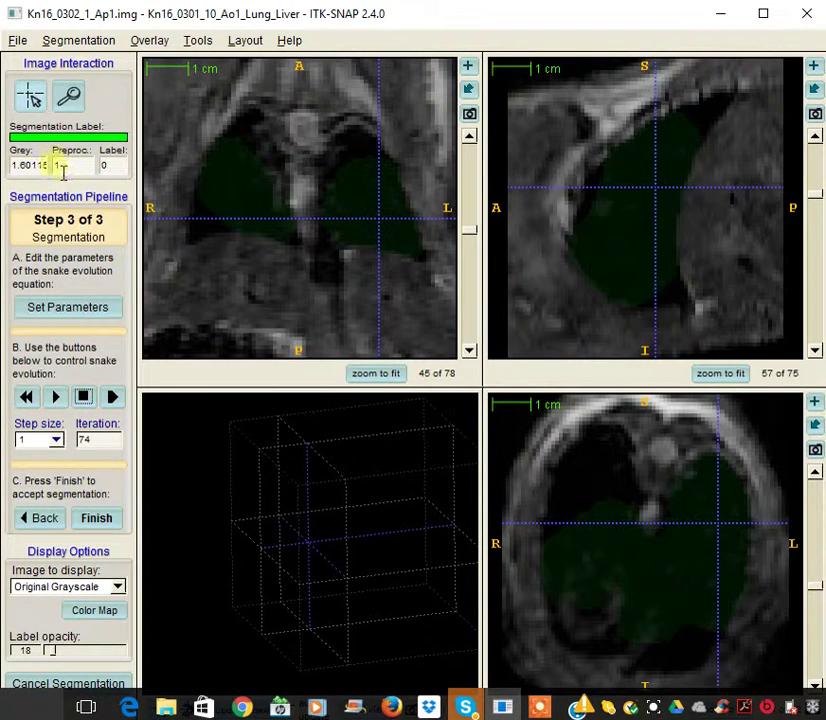
left_click_drag(57, 652, 77, 651)
left_click(25, 651)
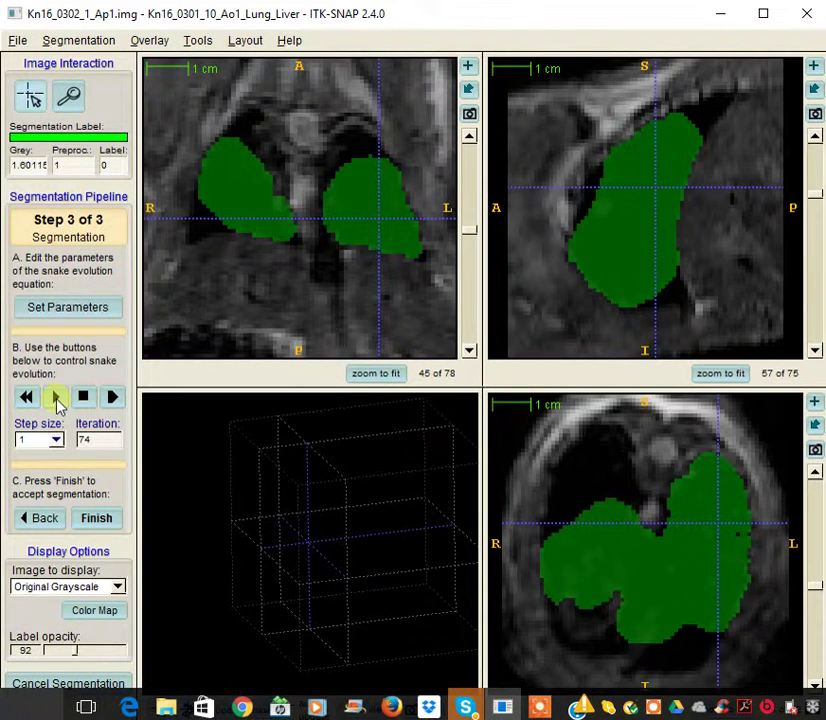
Resume the evolution past iteration 145, stop at 235, and review the slices.
left_click(57, 398)
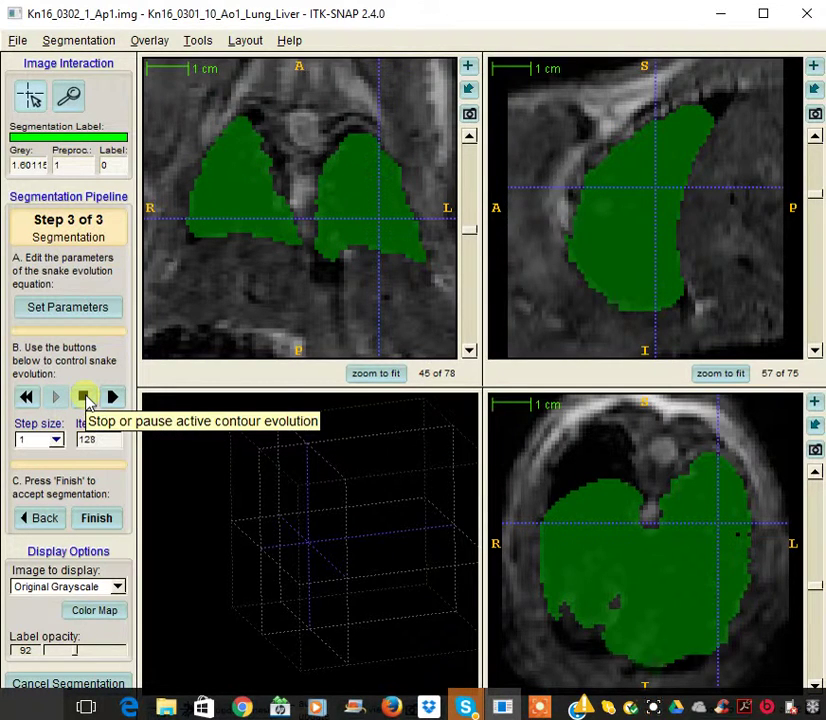
left_click(86, 398)
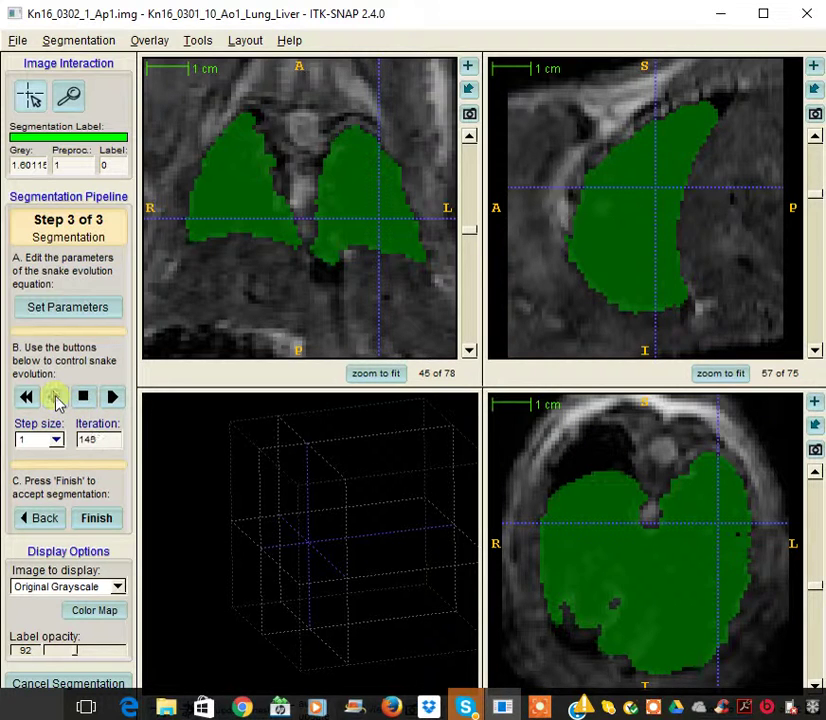
left_click(57, 398)
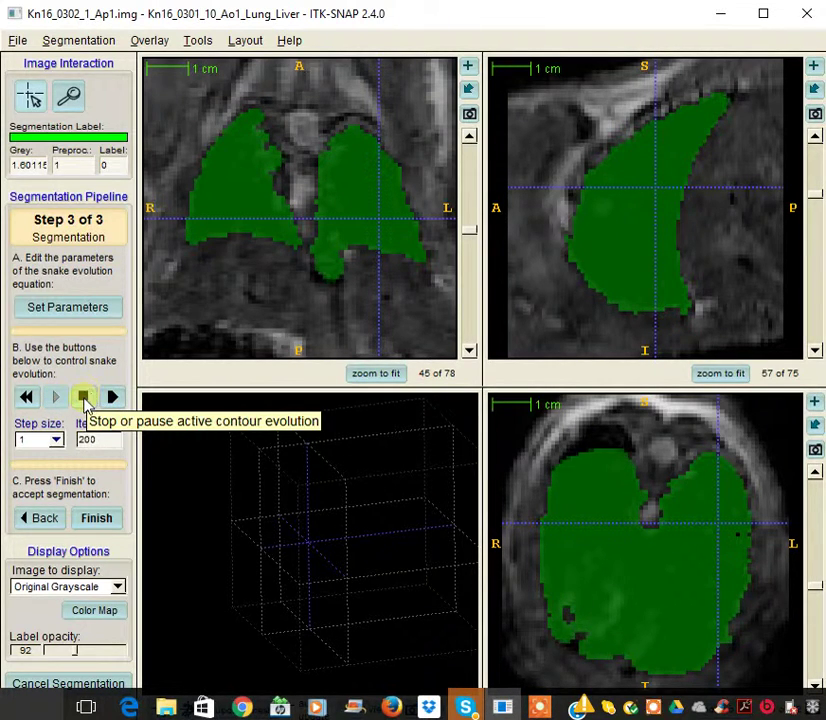
left_click(84, 398)
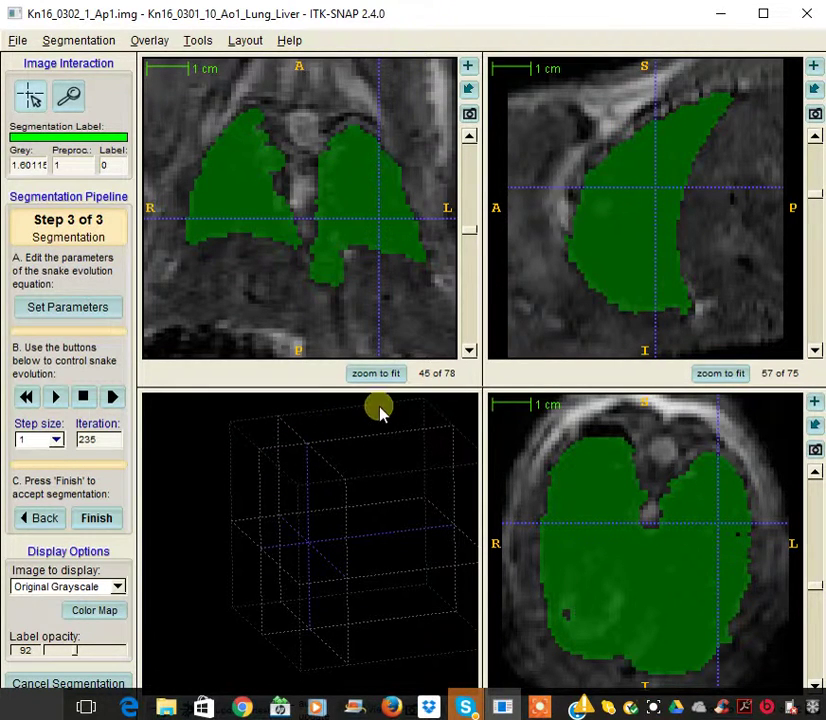
scroll(378, 262, "down", 17)
scroll(323, 225, "down", 20)
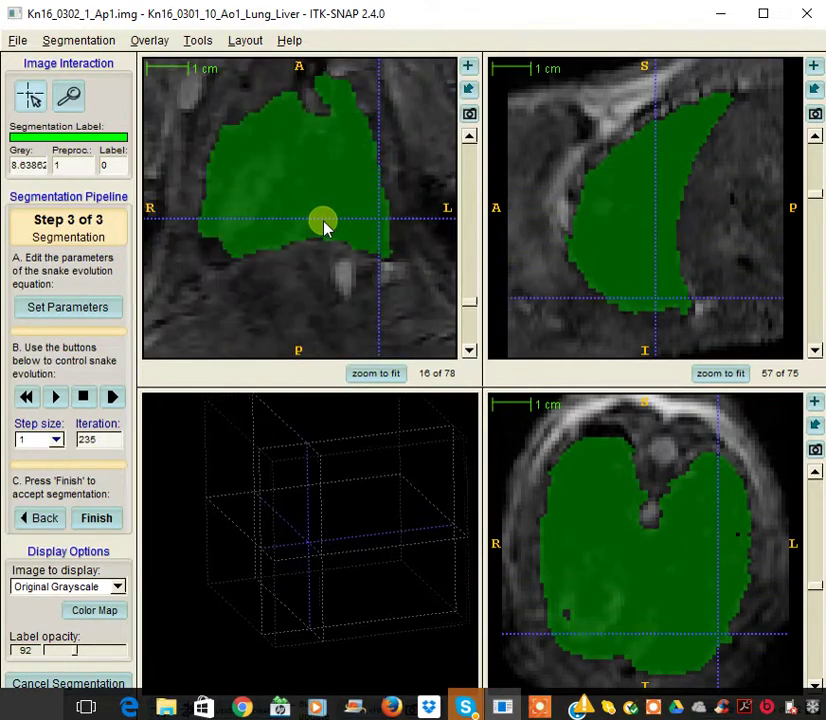
scroll(327, 215, "up", 18)
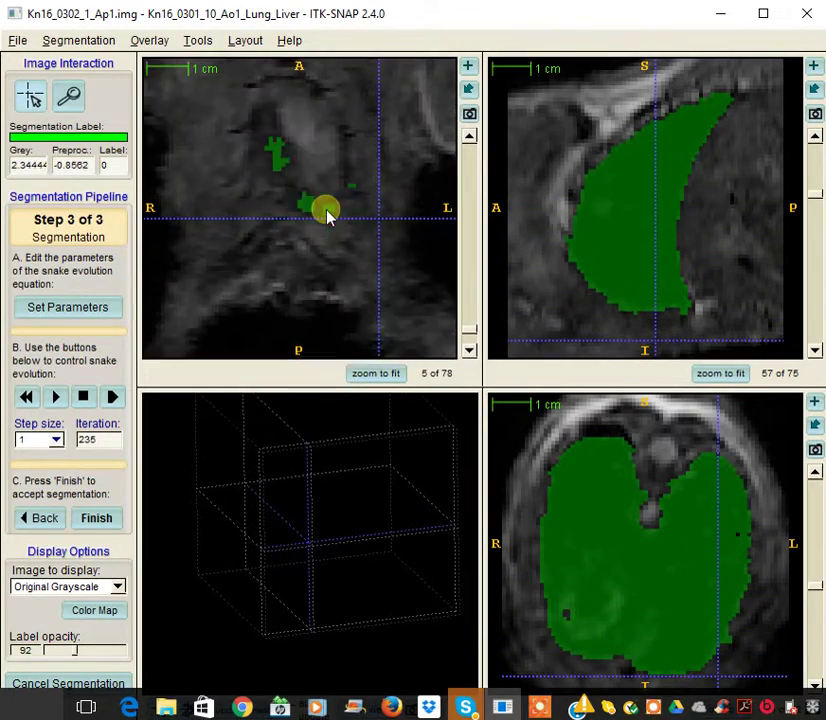
scroll(327, 215, "up", 20)
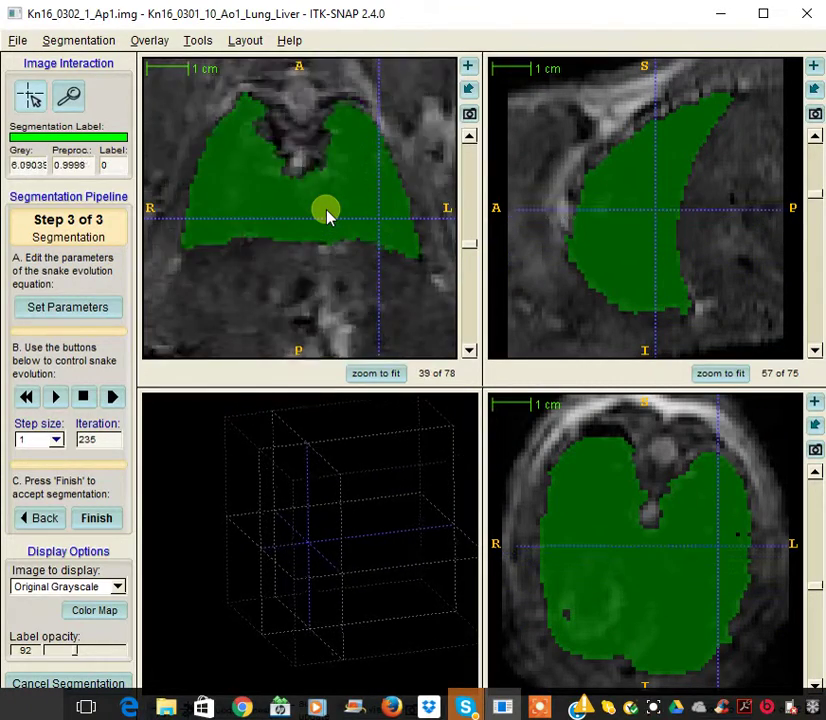
scroll(327, 215, "up", 2)
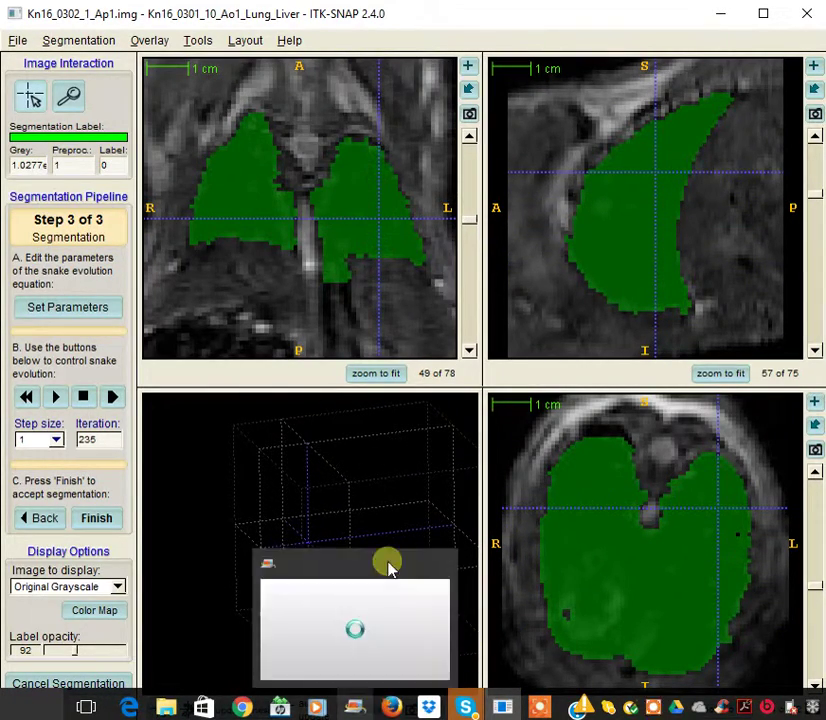
scroll(295, 192, "down", 7)
Bring up the Icecream Screen Recorder window, view its screenshot options, and close it.
left_click(540, 708)
left_click_drag(324, 170, 530, 160)
left_click(512, 186)
left_click(779, 162)
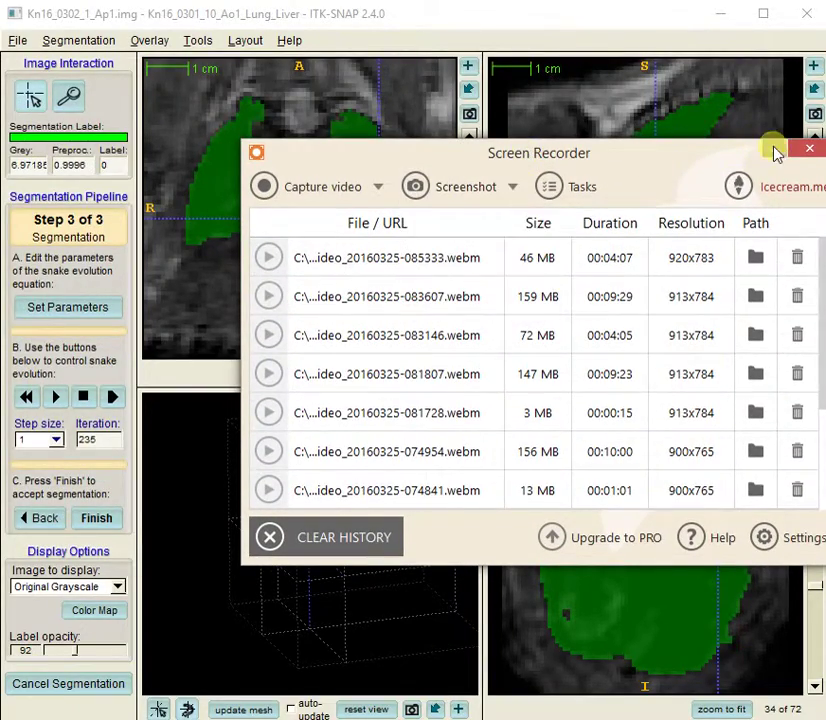
left_click(804, 150)
Minimize the recorder window, pause and resume recording, and hide the control bar.
left_click(542, 707)
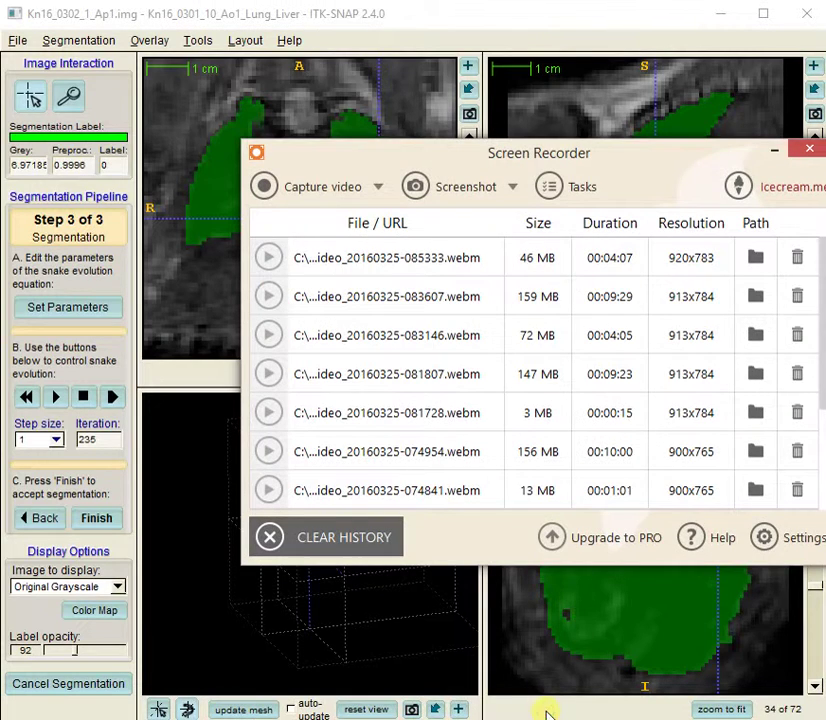
left_click(774, 152)
left_click(652, 708)
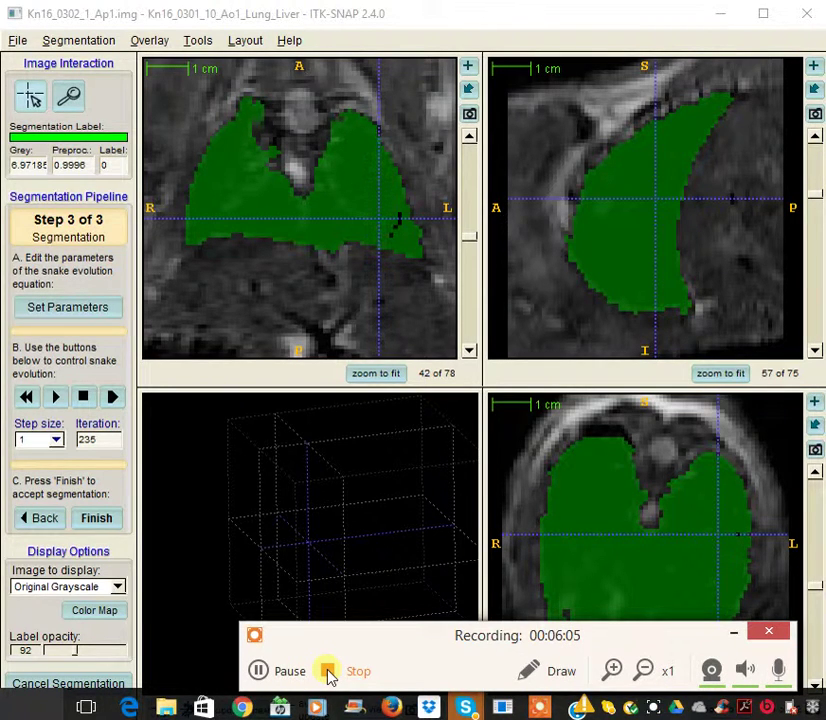
left_click(280, 671)
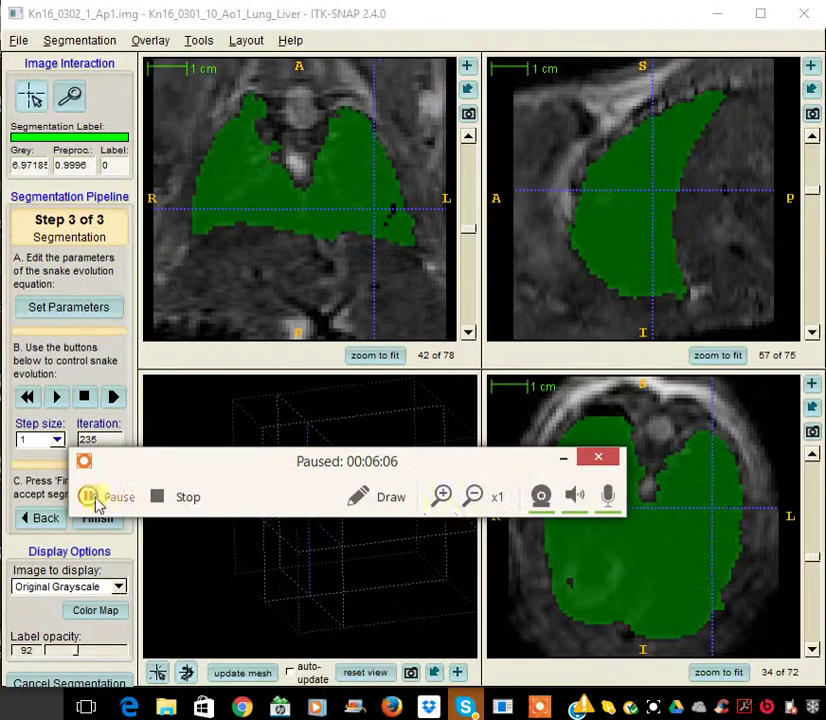
left_click(84, 498)
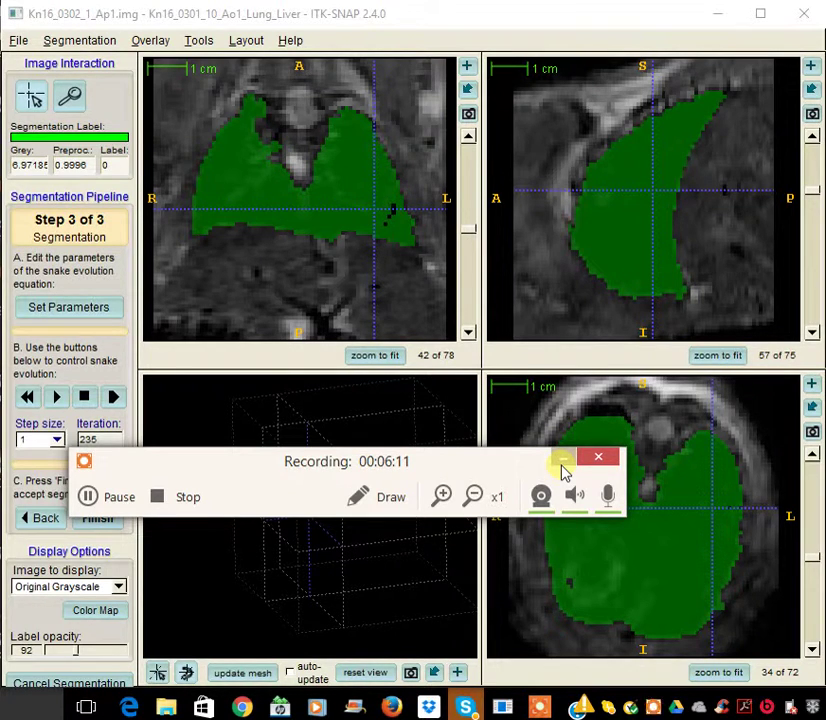
left_click(563, 466)
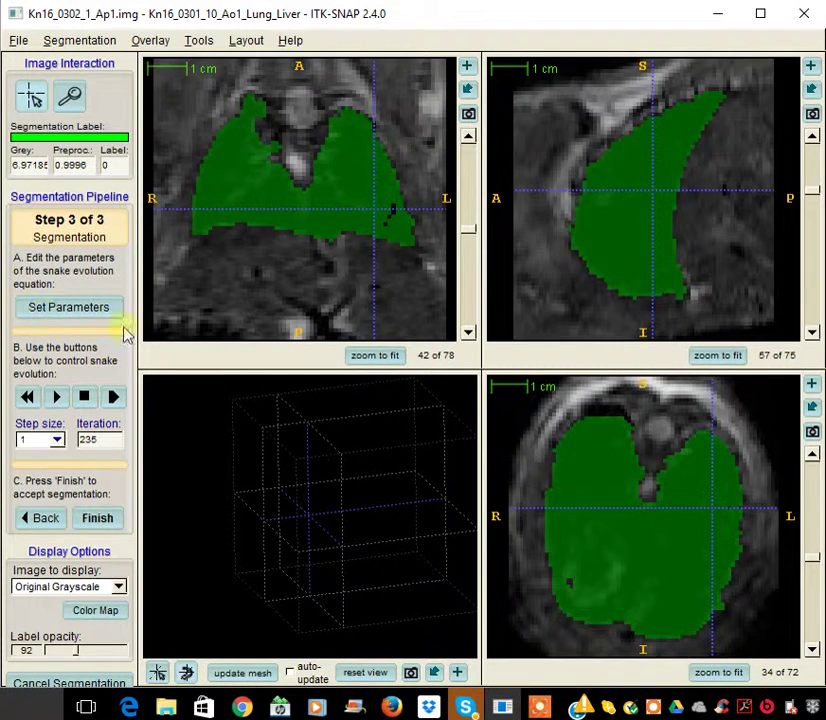
Finish the snake segmentation and build the green 3D lung mesh.
left_click(99, 520)
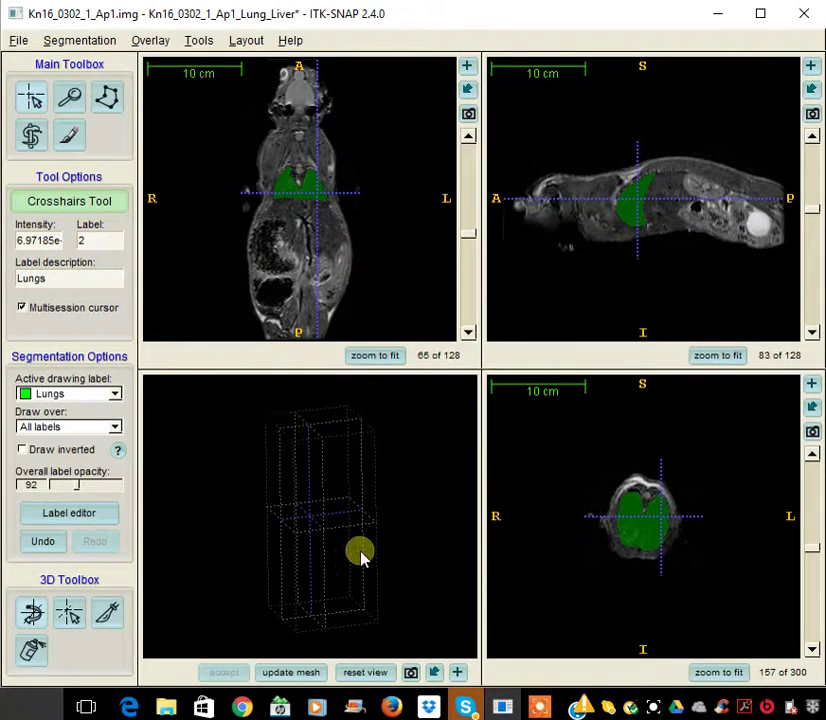
left_click(294, 674)
left_click_drag(330, 537, 179, 225)
Save the segmentation as the NRRD image Kn16_0302_1_Ap1_Lung_Liver.
left_click(80, 40)
left_click(83, 98)
left_click_drag(226, 212, 341, 155)
left_click_drag(278, 156, 299, 105)
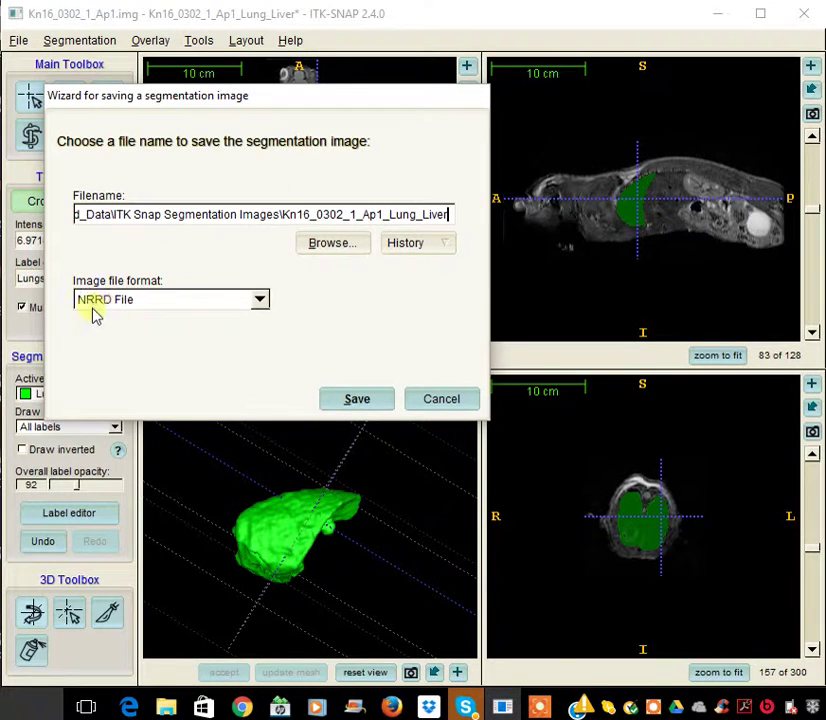
left_click(357, 399)
left_click_drag(308, 545, 245, 318)
Centre the crosshair on the chest and zoom the slice views in.
left_click(276, 285)
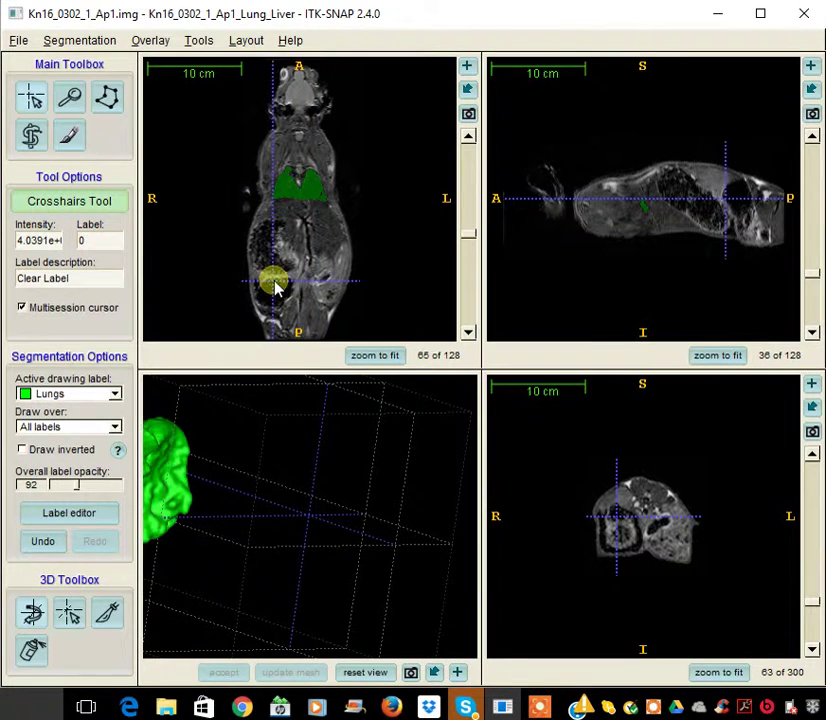
scroll(276, 287, "up", 5)
scroll(292, 236, "up", 4)
scroll(292, 236, "down", 2)
left_click_drag(223, 540, 300, 262)
left_click(301, 242)
scroll(303, 244, "up", 12)
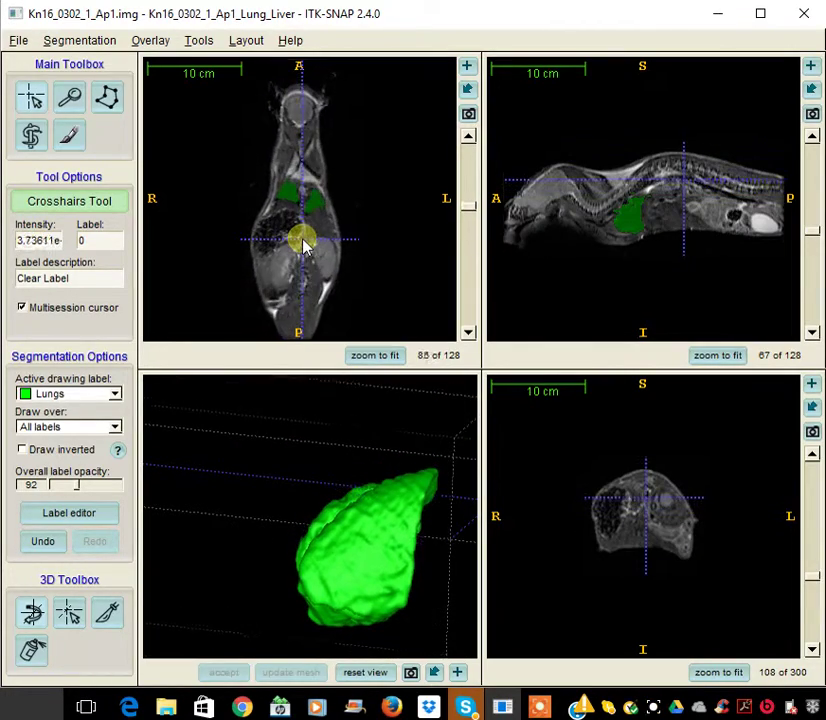
mouse_move(304, 245)
right_mouse_down()
mouse_move(302, 214)
mouse_move(317, 160)
mouse_move(300, 230)
right_mouse_up()
Drag the overall label opacity down to 0 to hide the lung overlay.
left_click(97, 515)
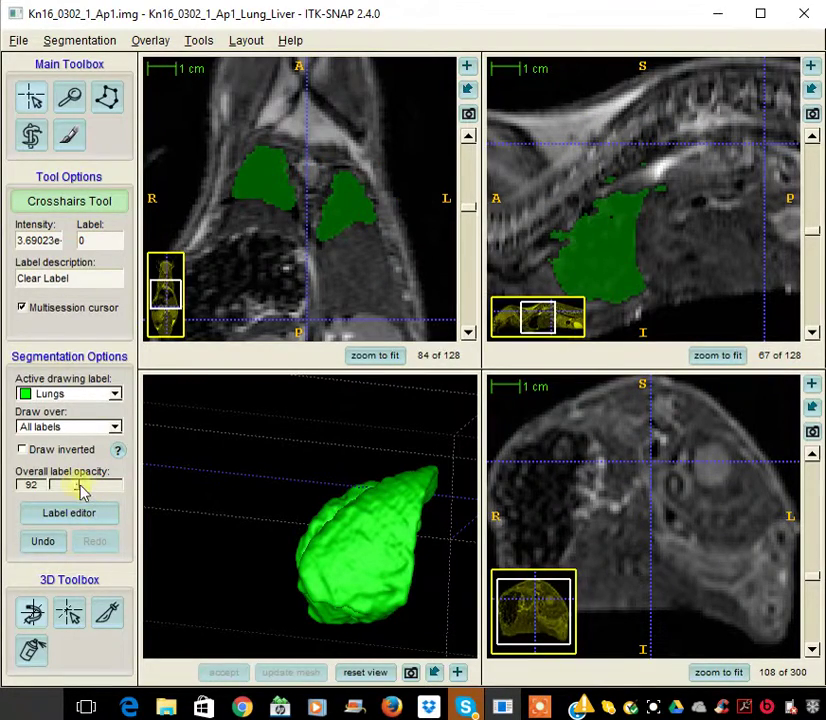
left_click_drag(80, 488, 33, 485)
scroll(258, 230, "up", 10)
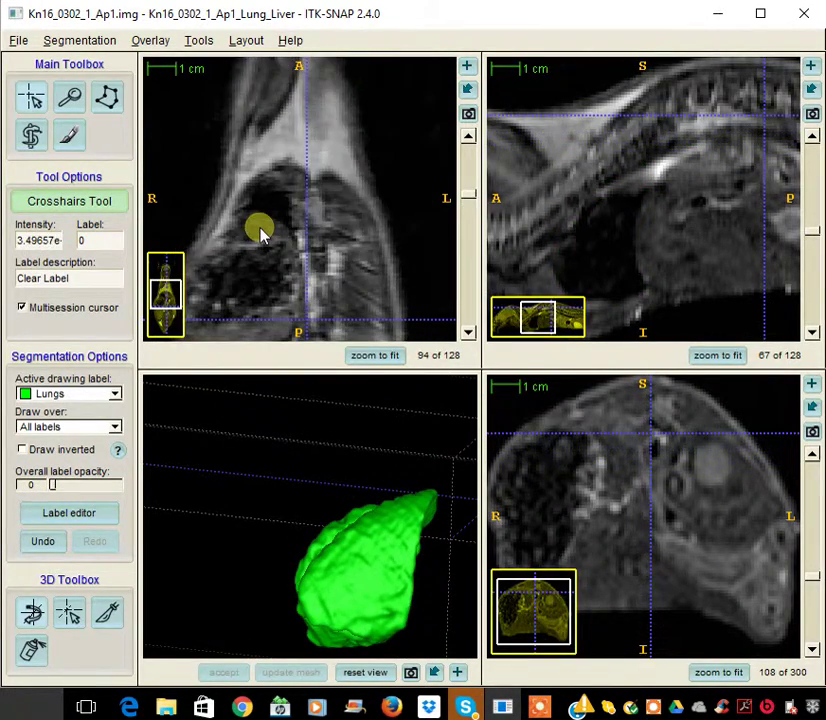
scroll(273, 210, "down", 20)
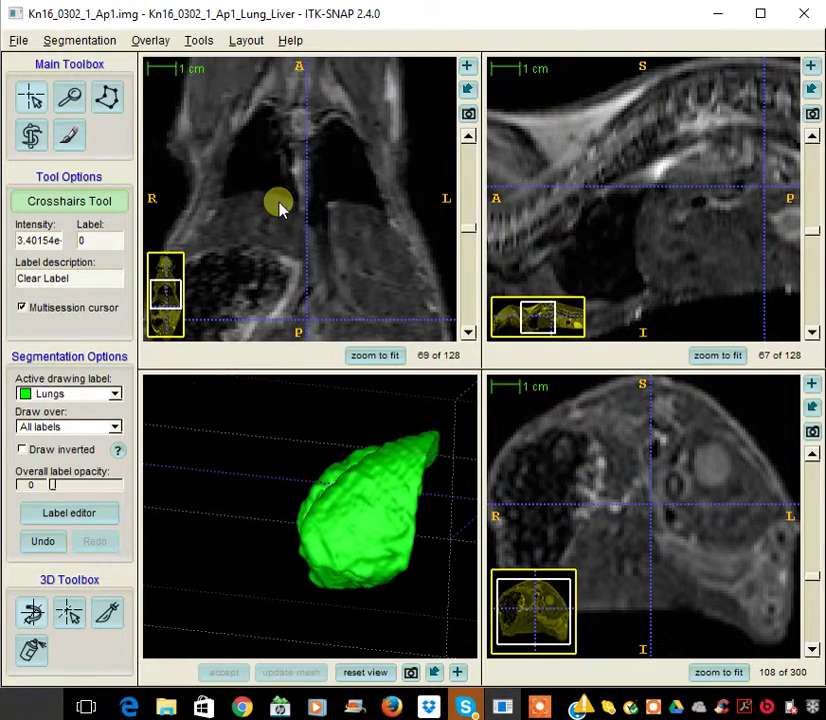
scroll(278, 207, "down", 17)
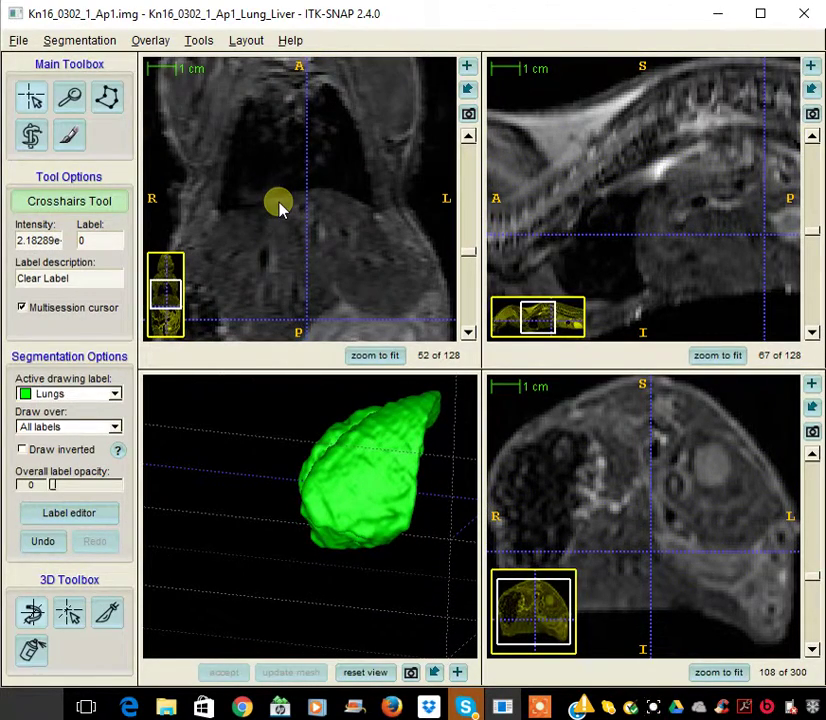
Reshape the grayscale contrast curve in Tools > Image Contrast so the dark lungs stand out.
left_click(196, 42)
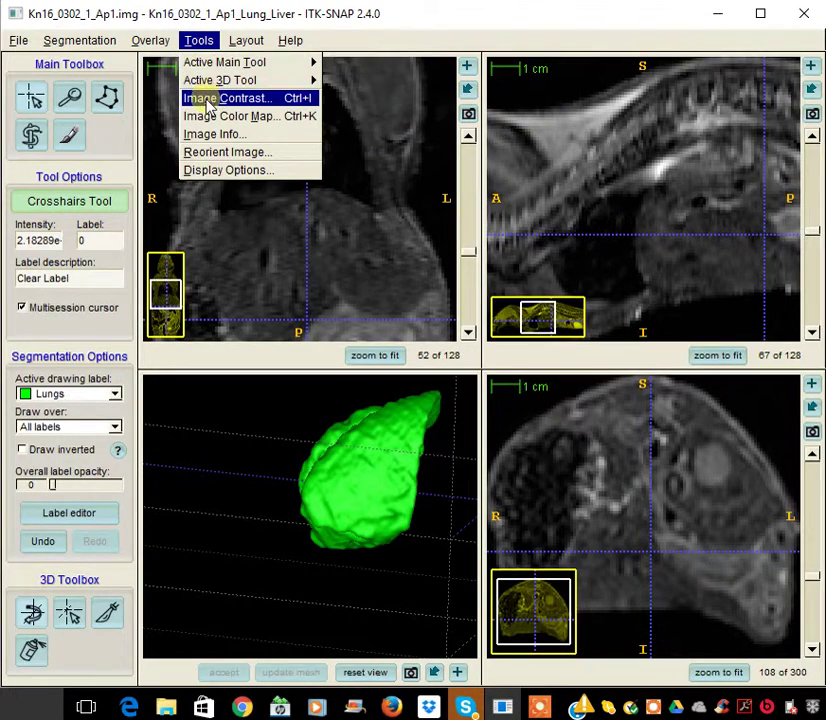
left_click(308, 100)
left_click_drag(474, 103, 282, 214)
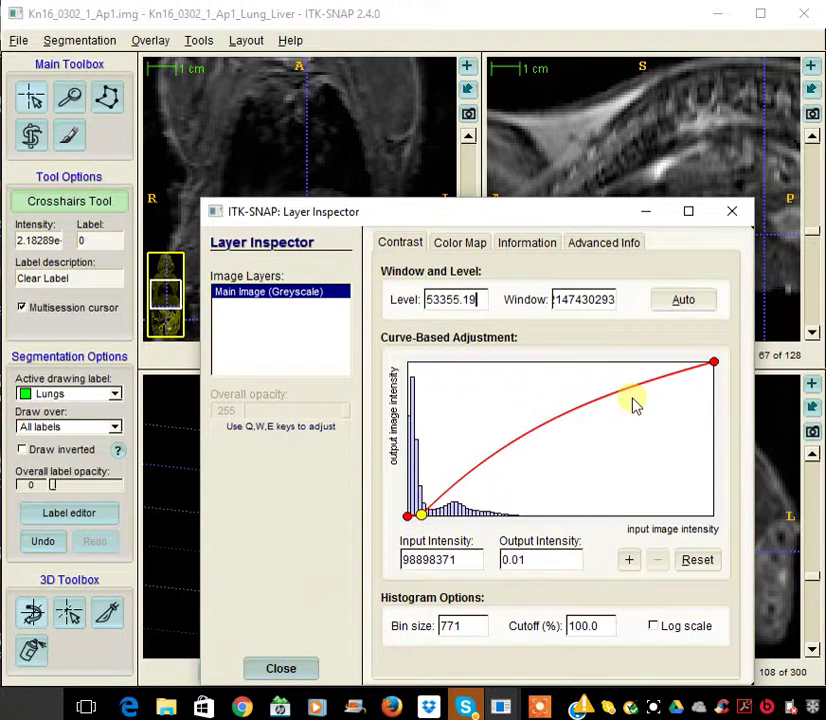
left_click_drag(716, 366, 546, 372)
left_click_drag(422, 516, 456, 461)
left_click(643, 213)
scroll(300, 184, "down", 10)
scroll(280, 187, "down", 4)
scroll(280, 187, "up", 6)
scroll(280, 187, "up", 16)
scroll(280, 187, "up", 4)
scroll(280, 187, "down", 14)
scroll(280, 187, "down", 2)
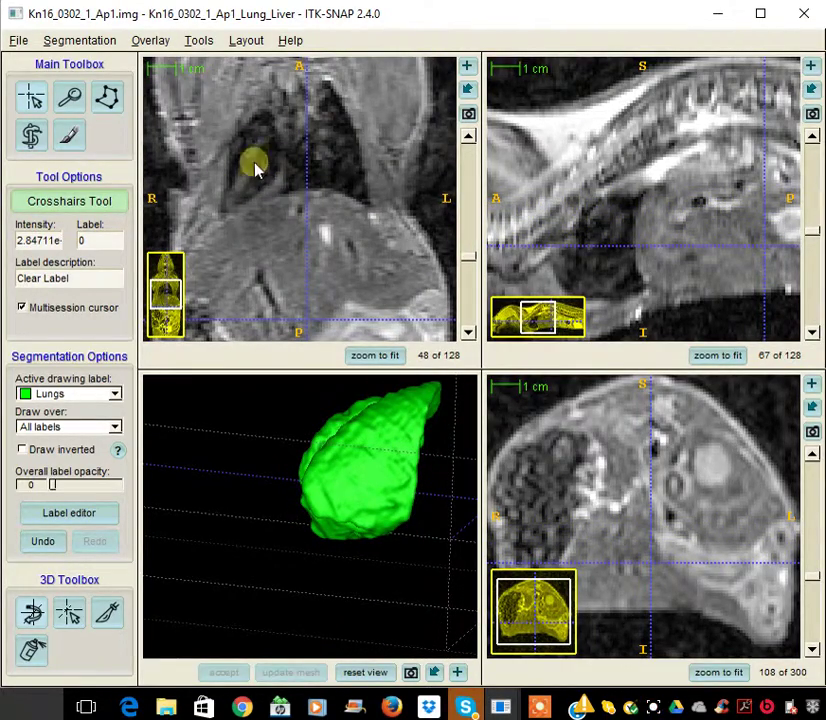
scroll(222, 201, "down", 2)
scroll(240, 190, "down", 2)
scroll(253, 188, "down", 5)
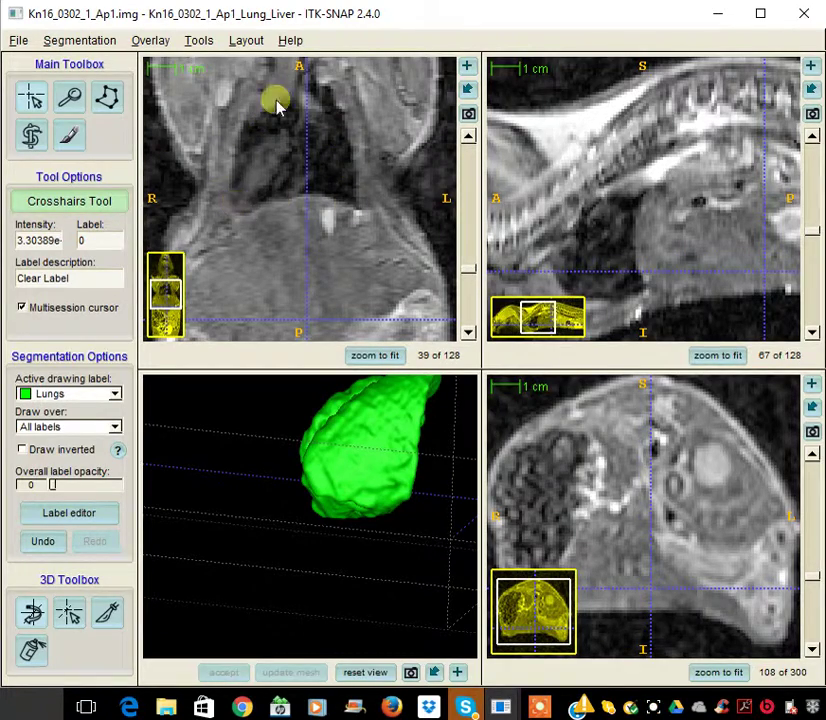
scroll(276, 162, "down", 2)
scroll(310, 190, "up", 11)
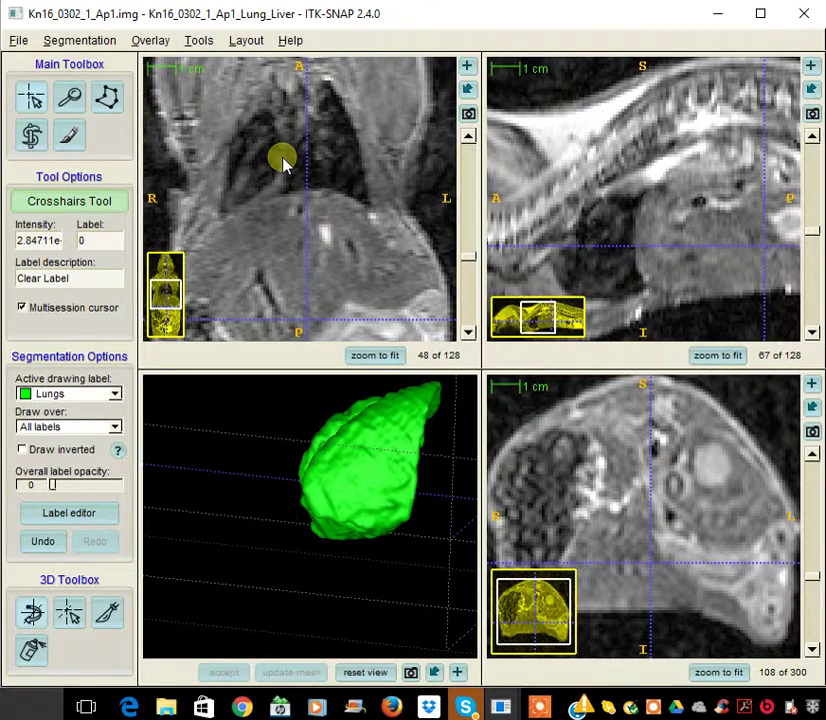
scroll(283, 163, "up", 3)
scroll(283, 163, "down", 4)
scroll(283, 163, "up", 7)
scroll(283, 163, "down", 3)
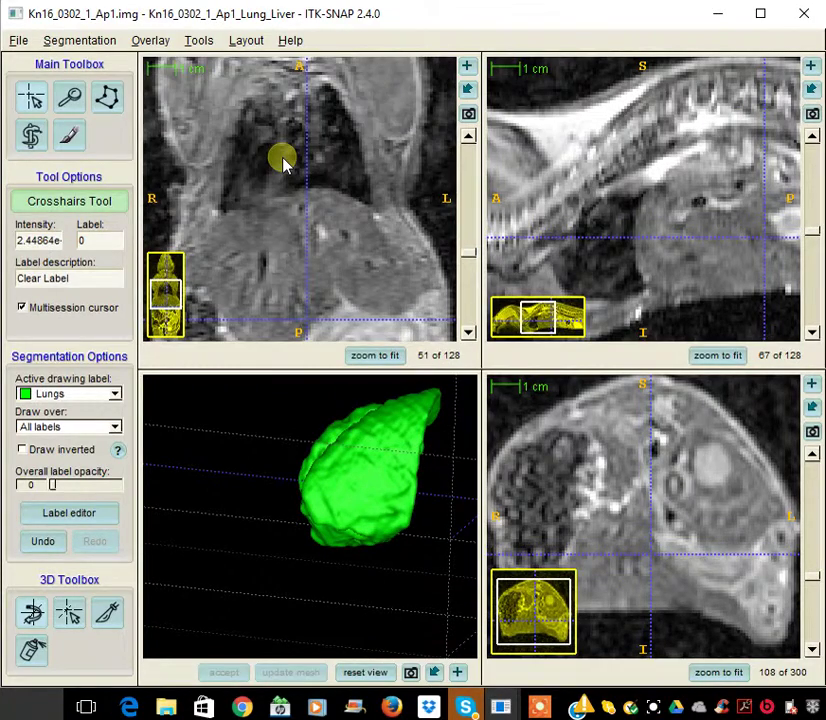
scroll(283, 163, "down", 4)
scroll(283, 163, "down", 4)
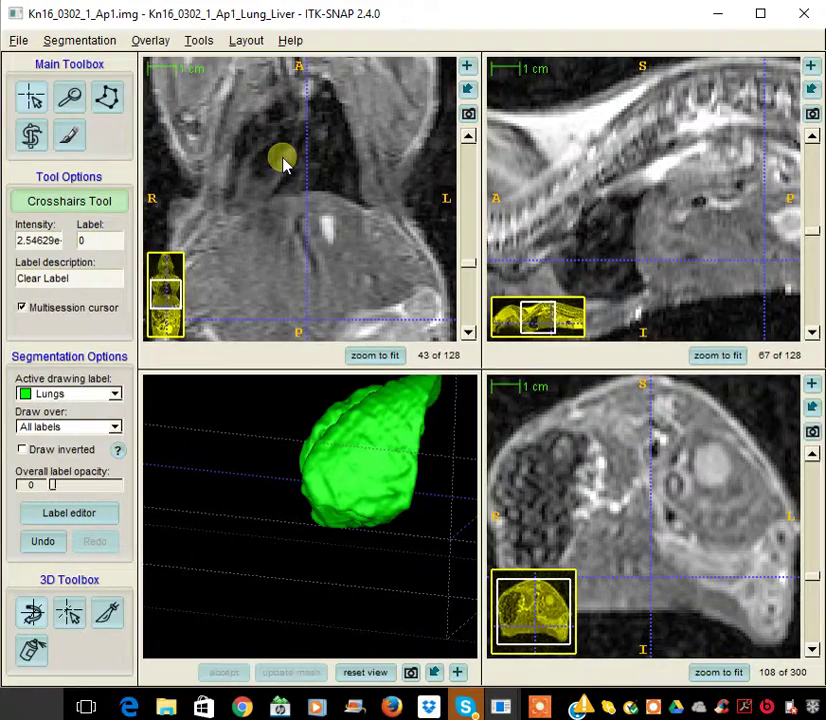
scroll(283, 163, "down", 4)
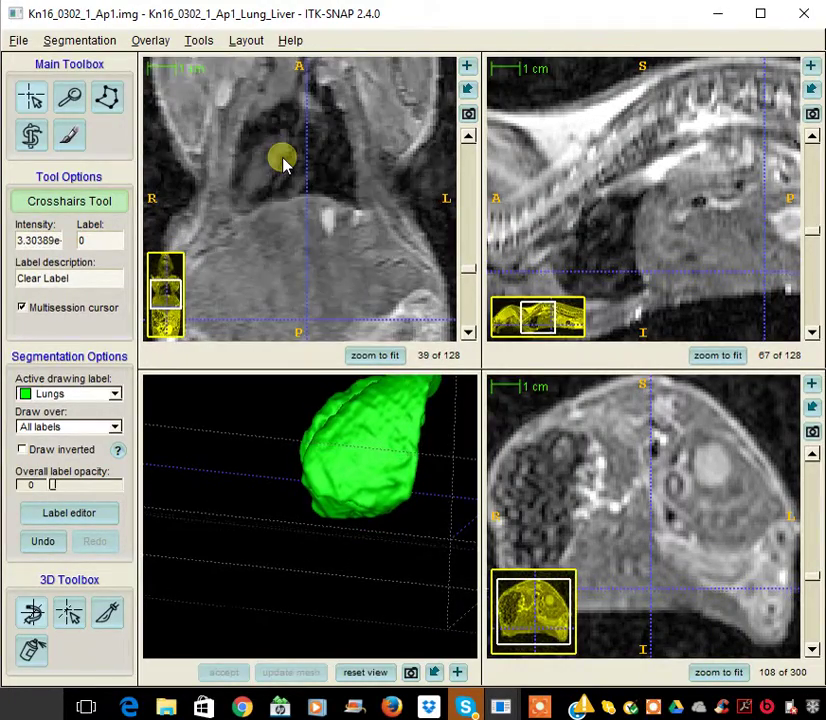
scroll(283, 163, "down", 11)
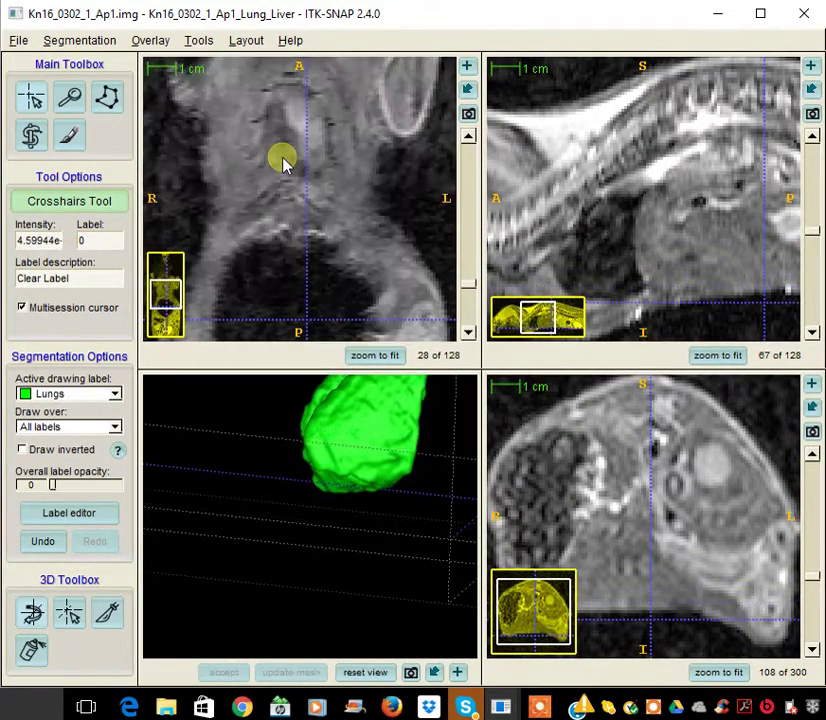
scroll(283, 163, "up", 8)
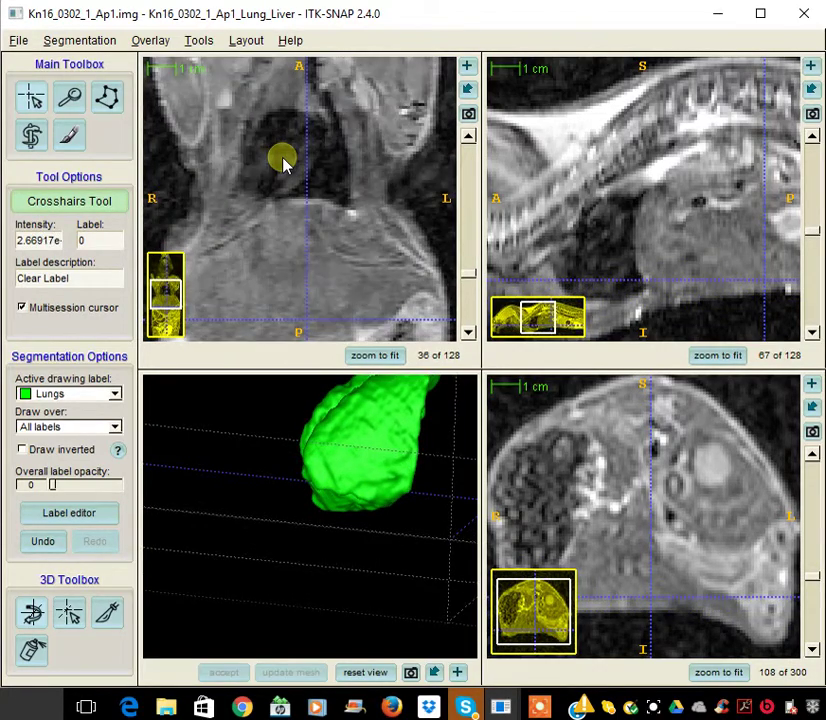
scroll(283, 163, "up", 2)
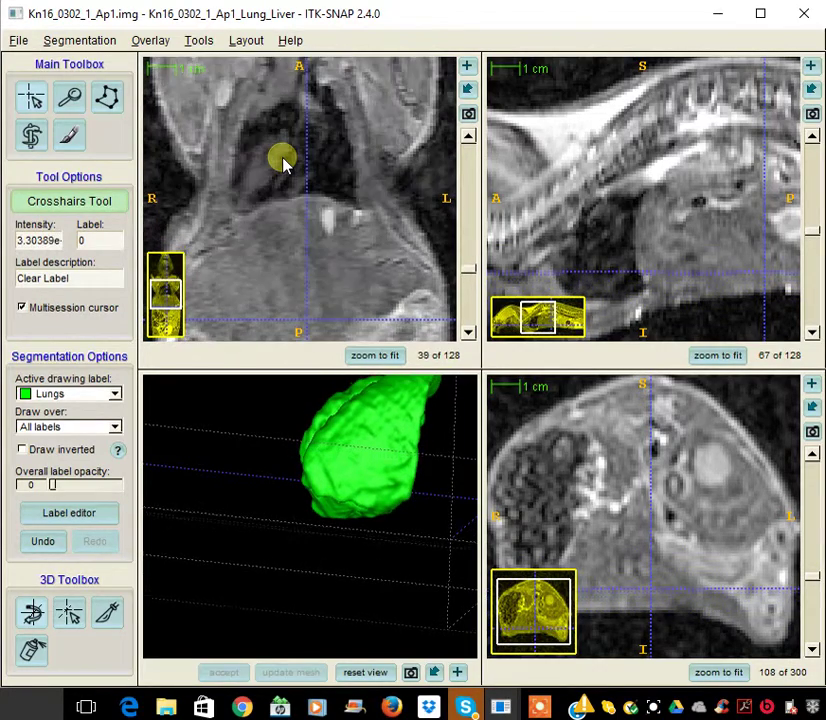
Raise label opacity to 15 and set a size-8 paintbrush to paint Clear Label over Lungs.
left_click(58, 487)
left_click_drag(55, 489, 62, 490)
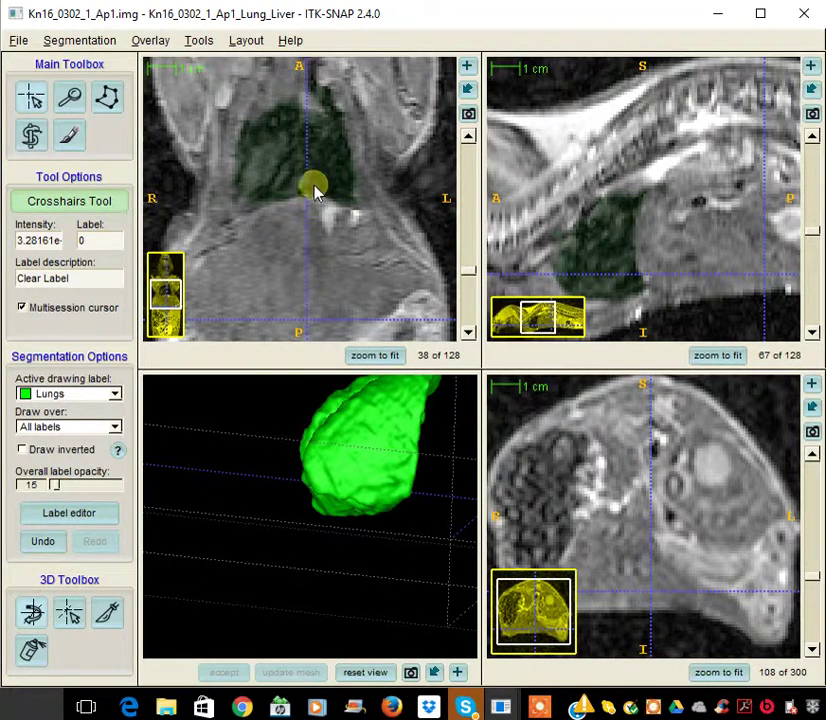
left_click(69, 137)
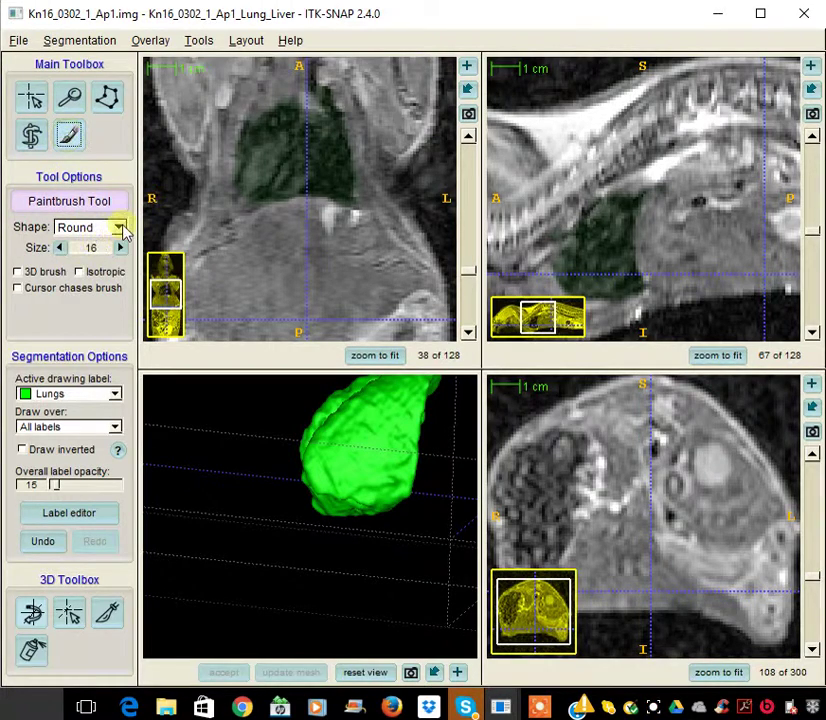
left_click(115, 393)
left_click(60, 360)
left_click(117, 428)
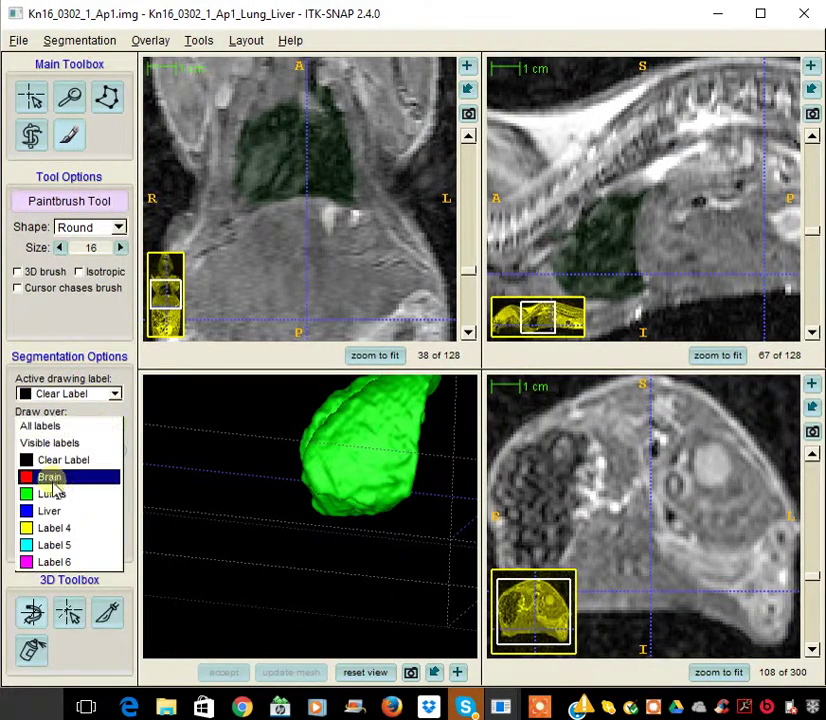
left_click(55, 494)
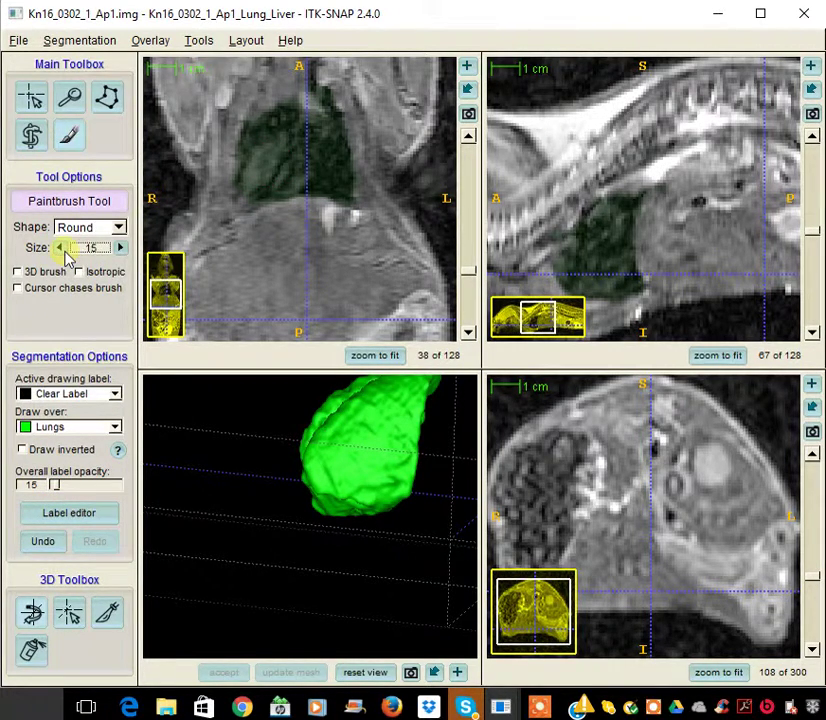
Erase heart tissue from the green lung label with the size-8 Clear Label brush on two slices.
mouse_move(286, 184)
left_mouse_down()
mouse_move(272, 156)
mouse_move(254, 181)
mouse_move(288, 168)
left_mouse_up()
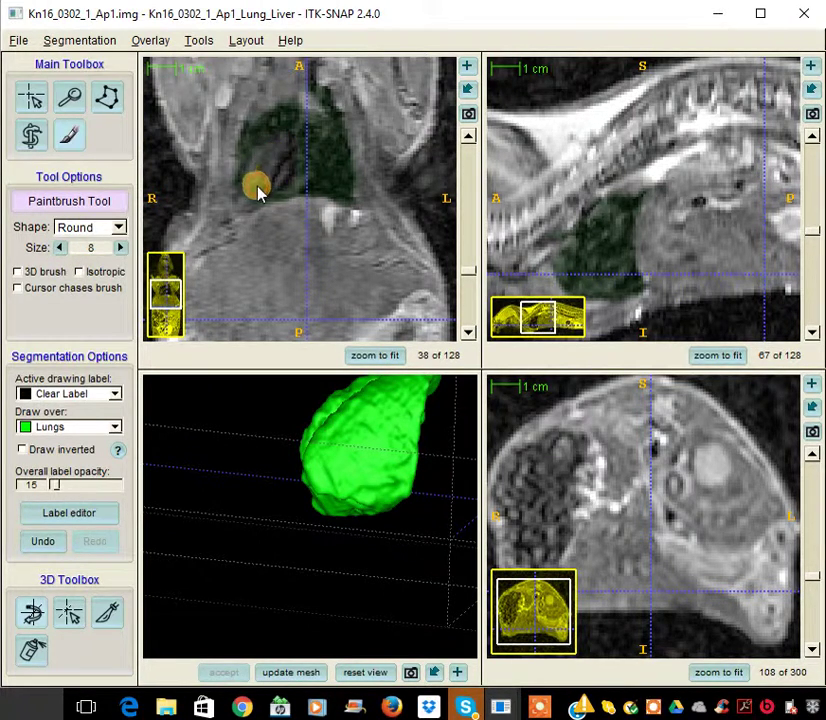
scroll(273, 177, "down", 1)
left_click_drag(250, 178, 265, 190)
scroll(290, 166, "down", 1)
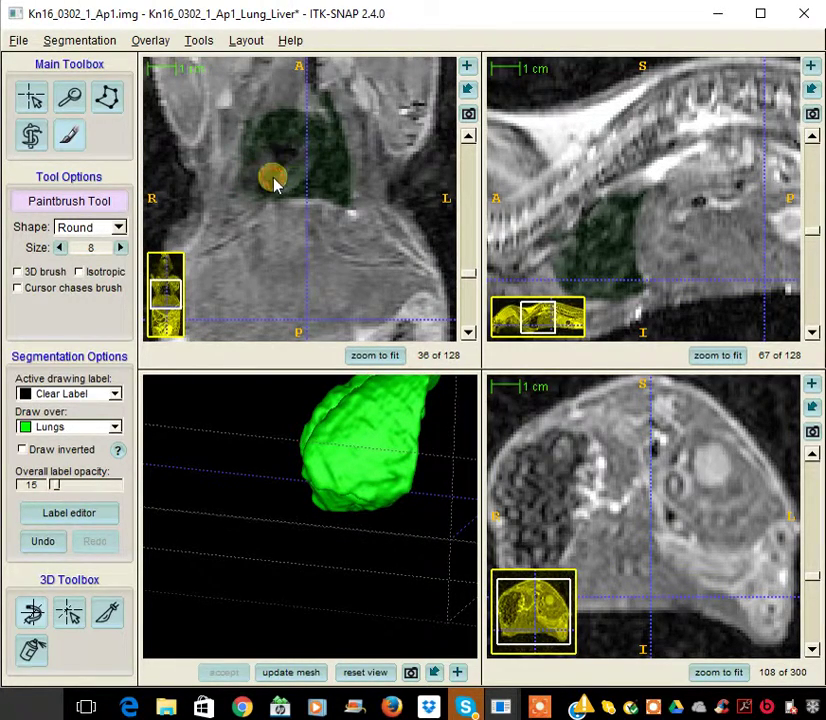
Scroll back and forth through the slices to review the erased heart region, then show the recorder controls.
scroll(279, 166, "down", 1)
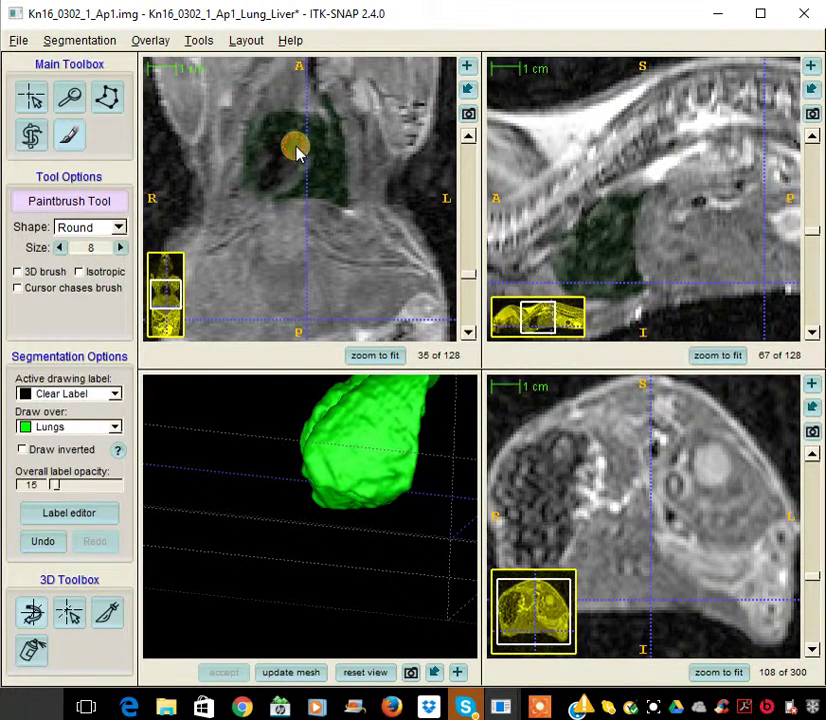
scroll(290, 166, "down", 1)
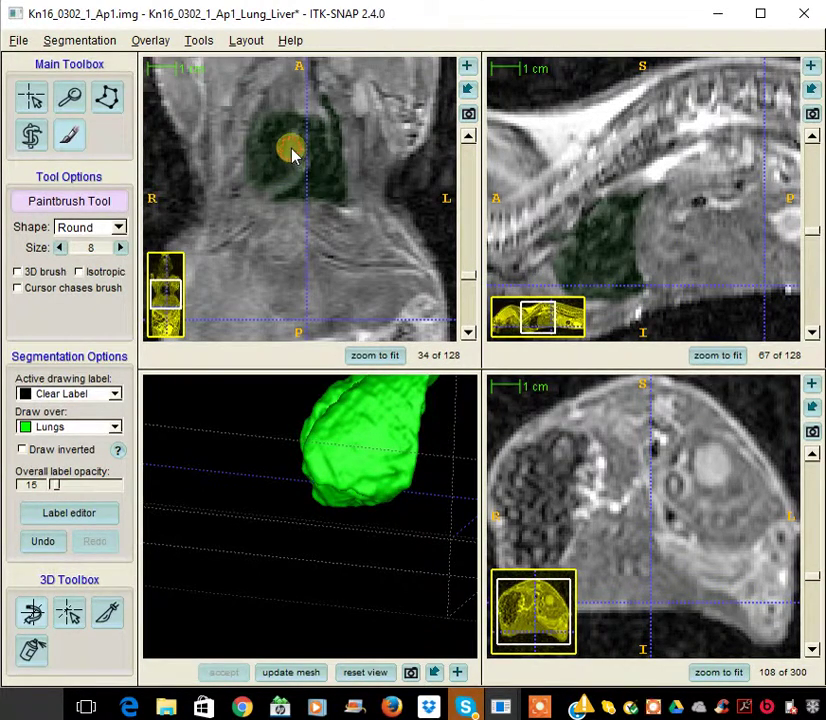
scroll(286, 163, "down", 1)
scroll(286, 164, "down", 1)
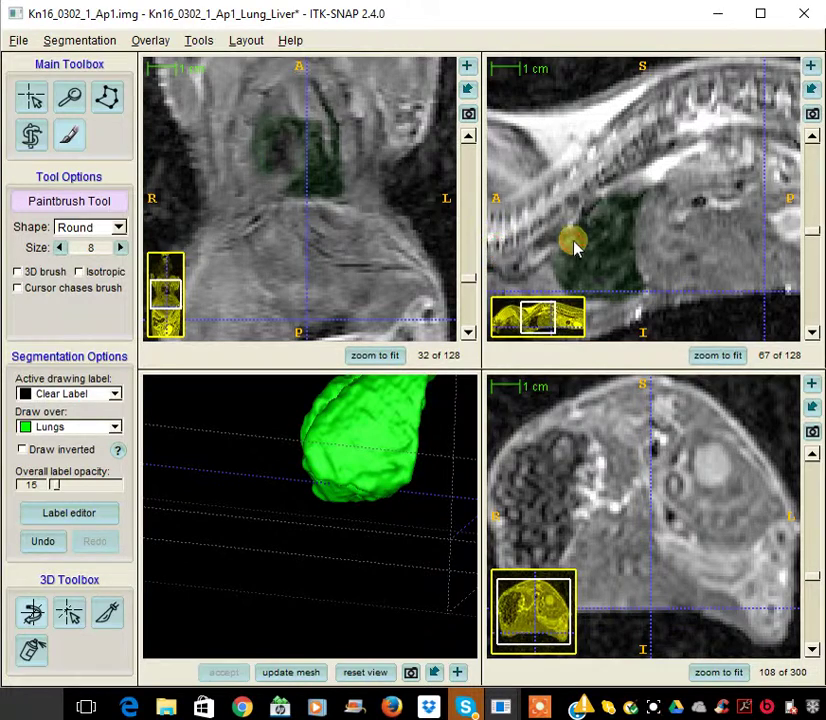
scroll(588, 247, "up", 1)
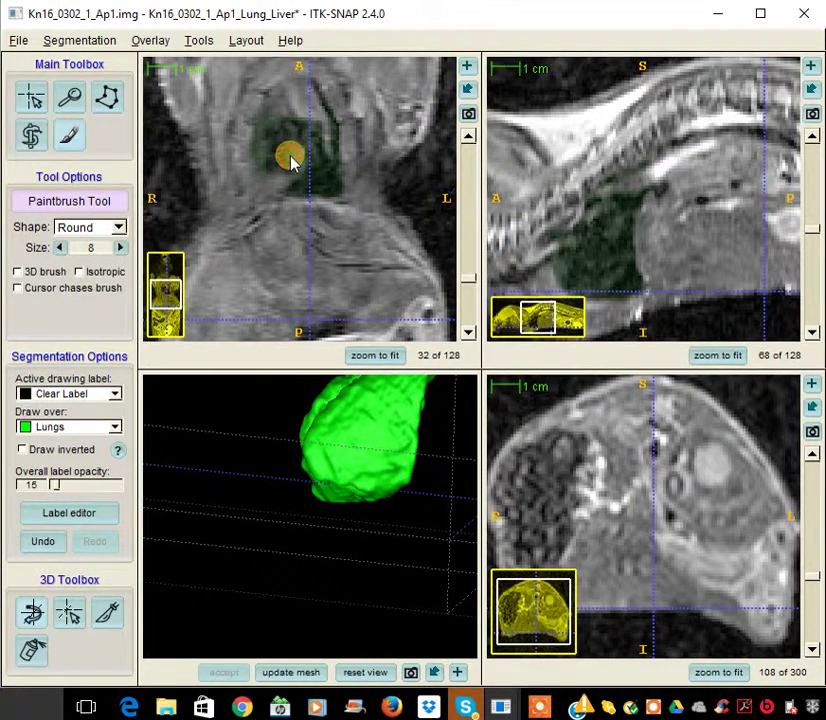
scroll(605, 233, "up", 2)
scroll(605, 233, "up", 18)
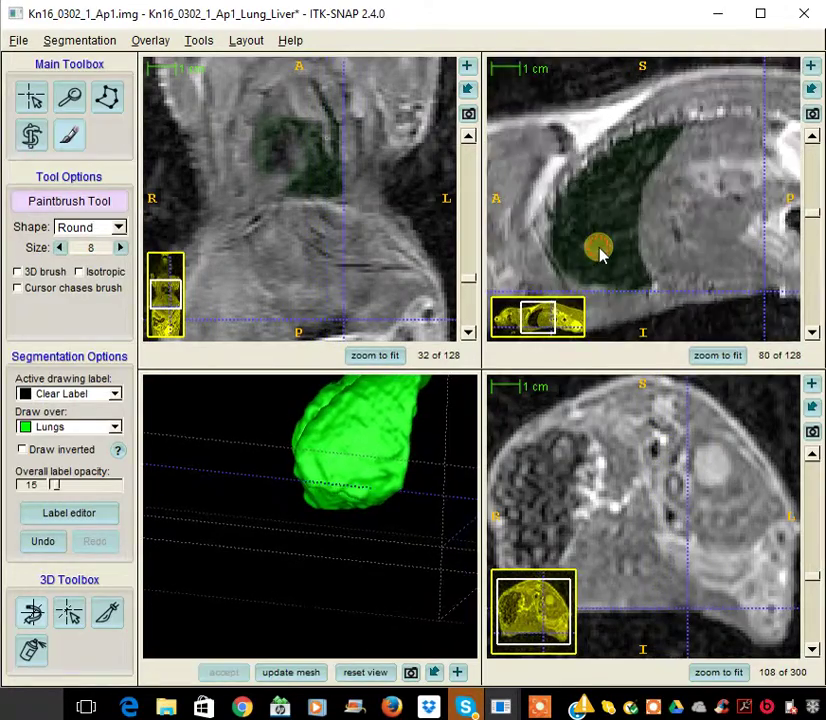
scroll(607, 232, "down", 20)
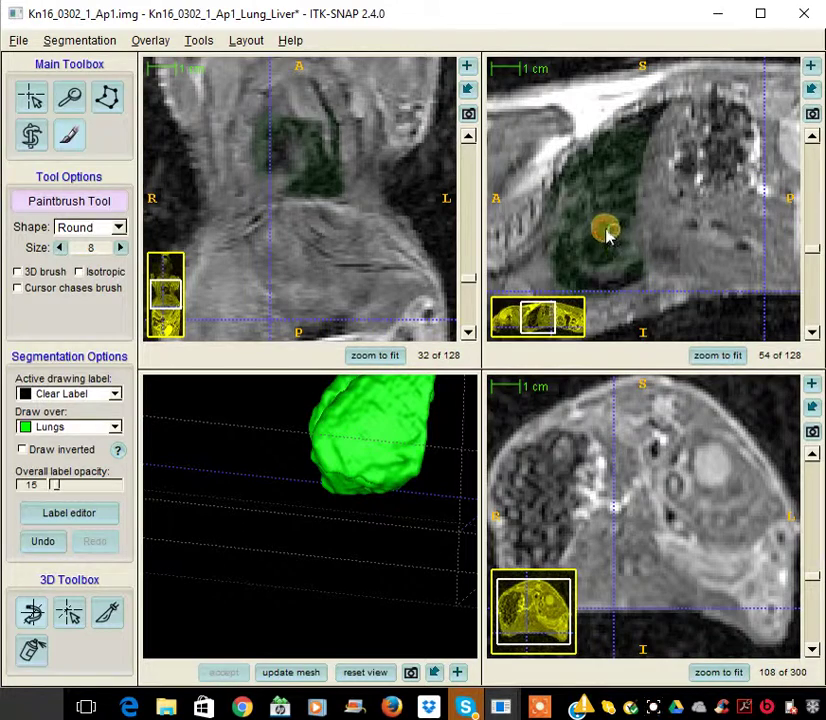
scroll(602, 240, "down", 1)
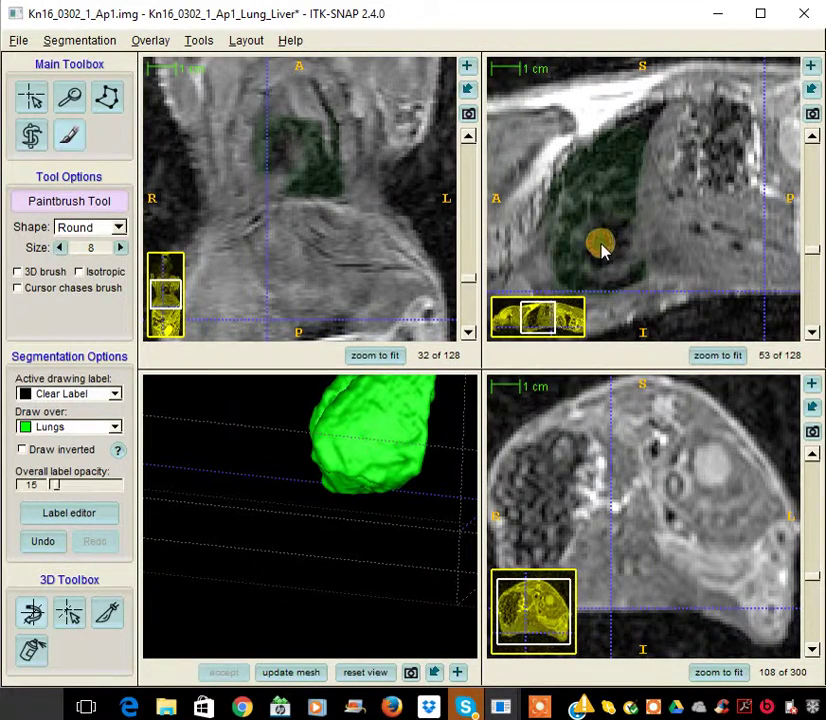
scroll(612, 242, "down", 1)
scroll(598, 246, "down", 1)
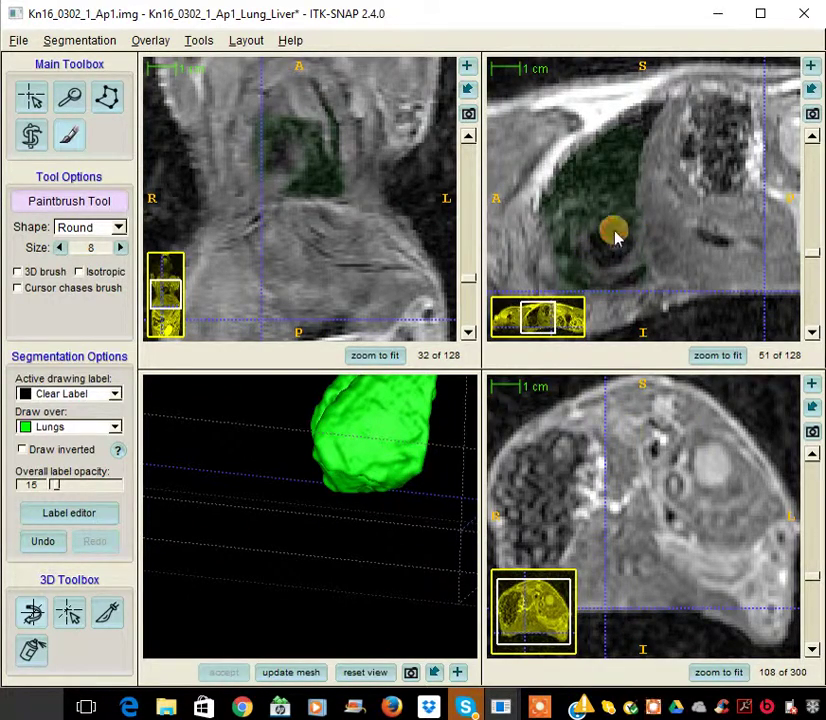
scroll(577, 488, "up", 9)
scroll(577, 488, "up", 20)
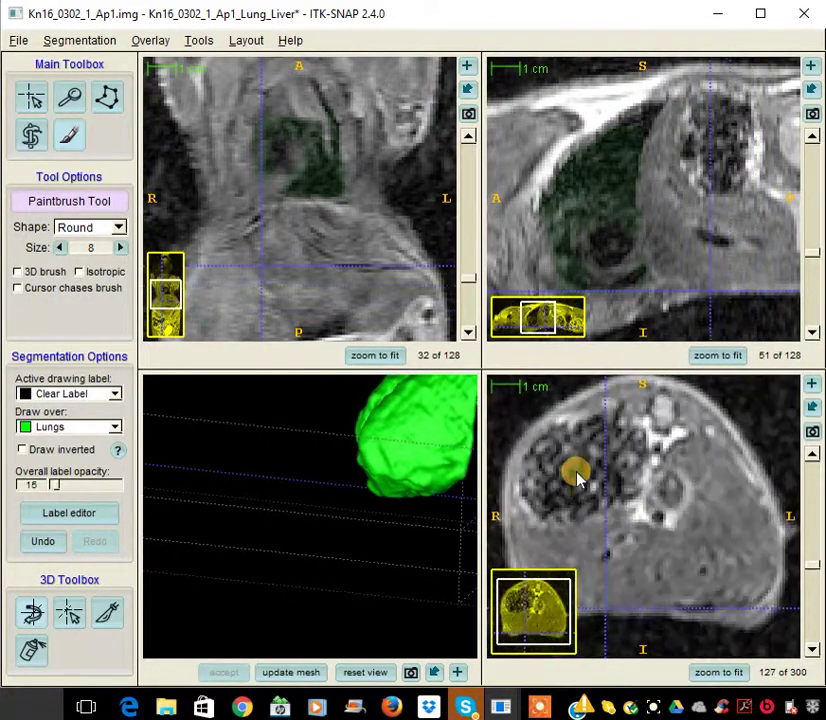
scroll(652, 462, "up", 14)
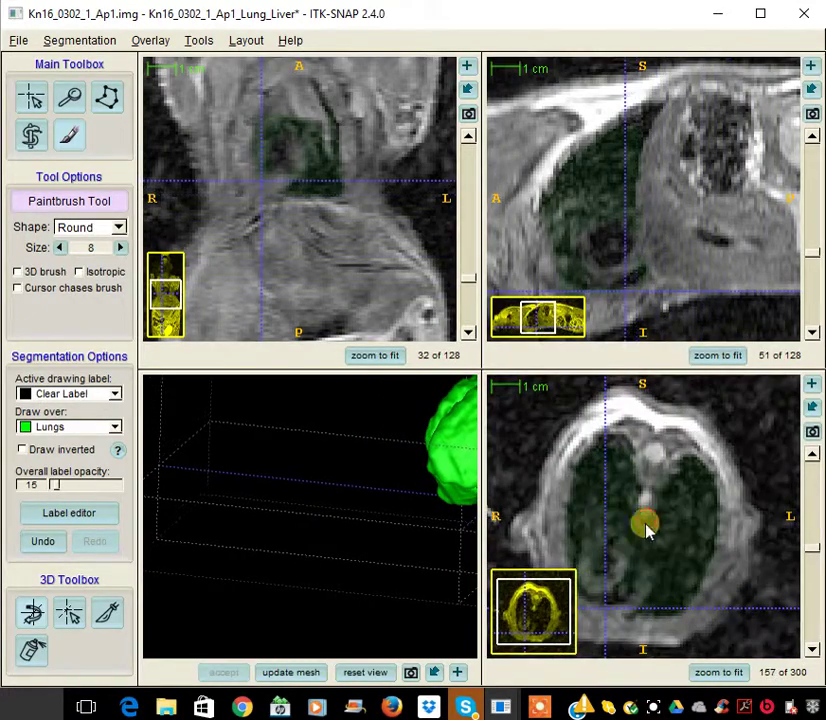
scroll(616, 252, "down", 3)
scroll(616, 254, "up", 4)
scroll(650, 480, "up", 7)
scroll(264, 205, "down", 4)
scroll(264, 205, "up", 16)
scroll(264, 205, "up", 5)
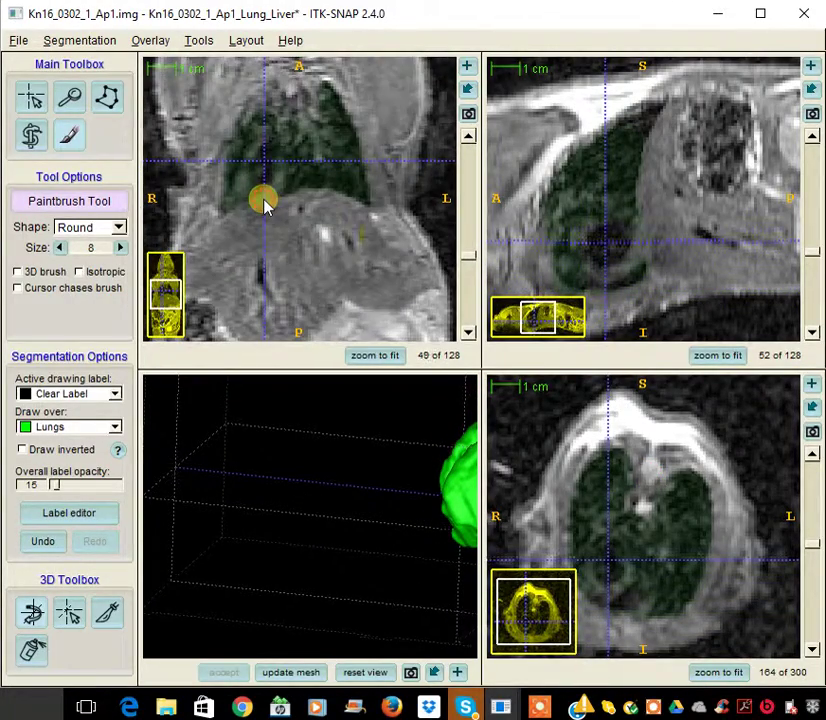
scroll(660, 520, "up", 2)
scroll(621, 569, "down", 3)
scroll(621, 569, "down", 2)
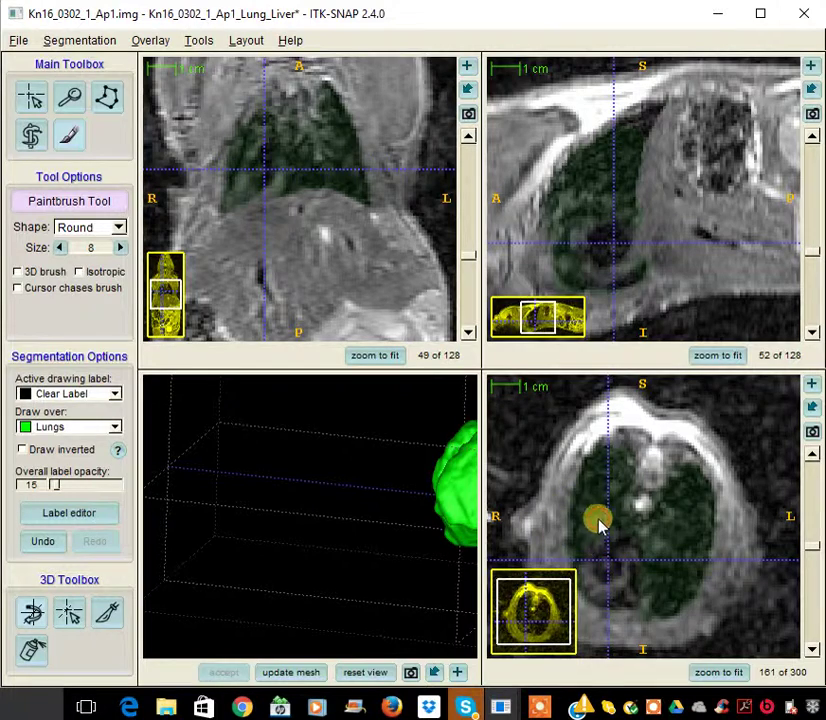
left_click(653, 708)
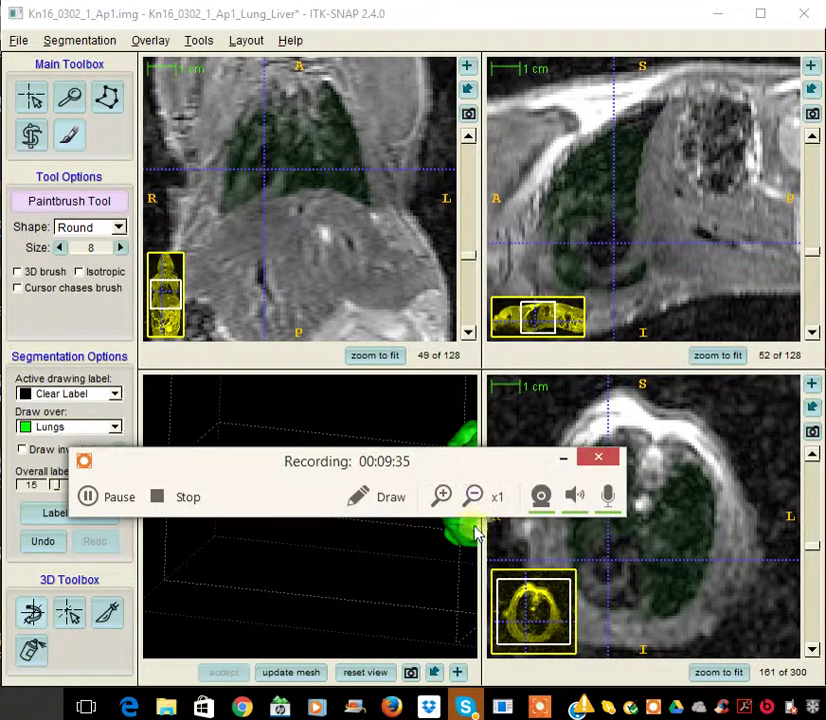